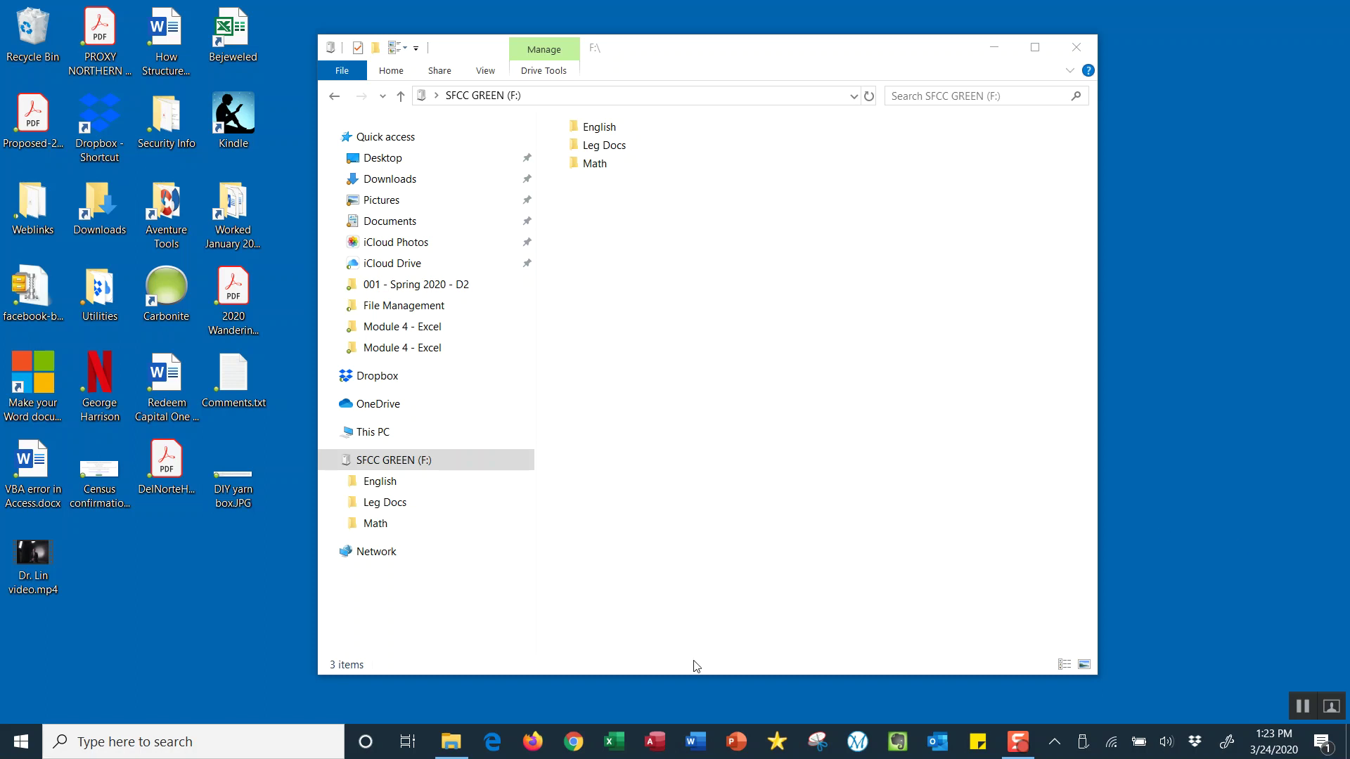
Create a blank Excel workbook and enter the heading "My Data" in cell A1
left_click(615, 742)
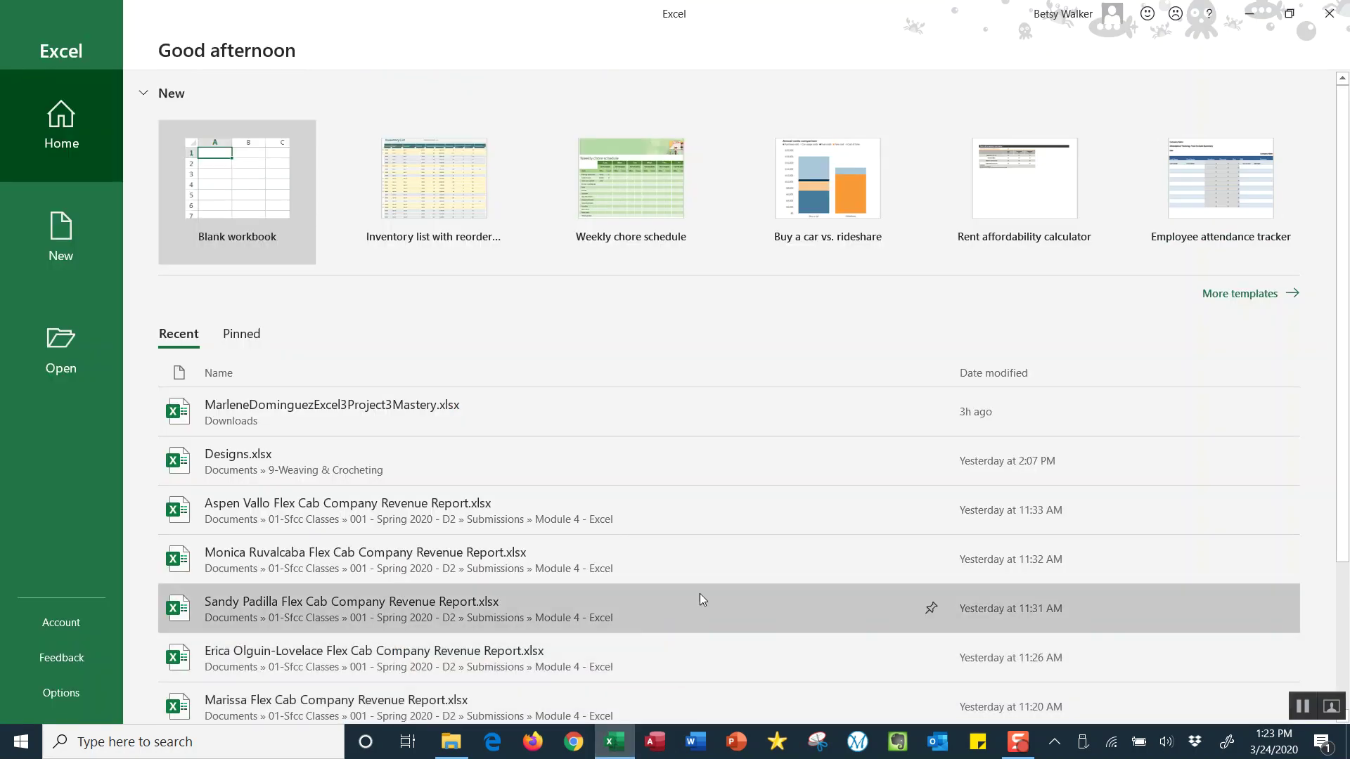
left_click(225, 192)
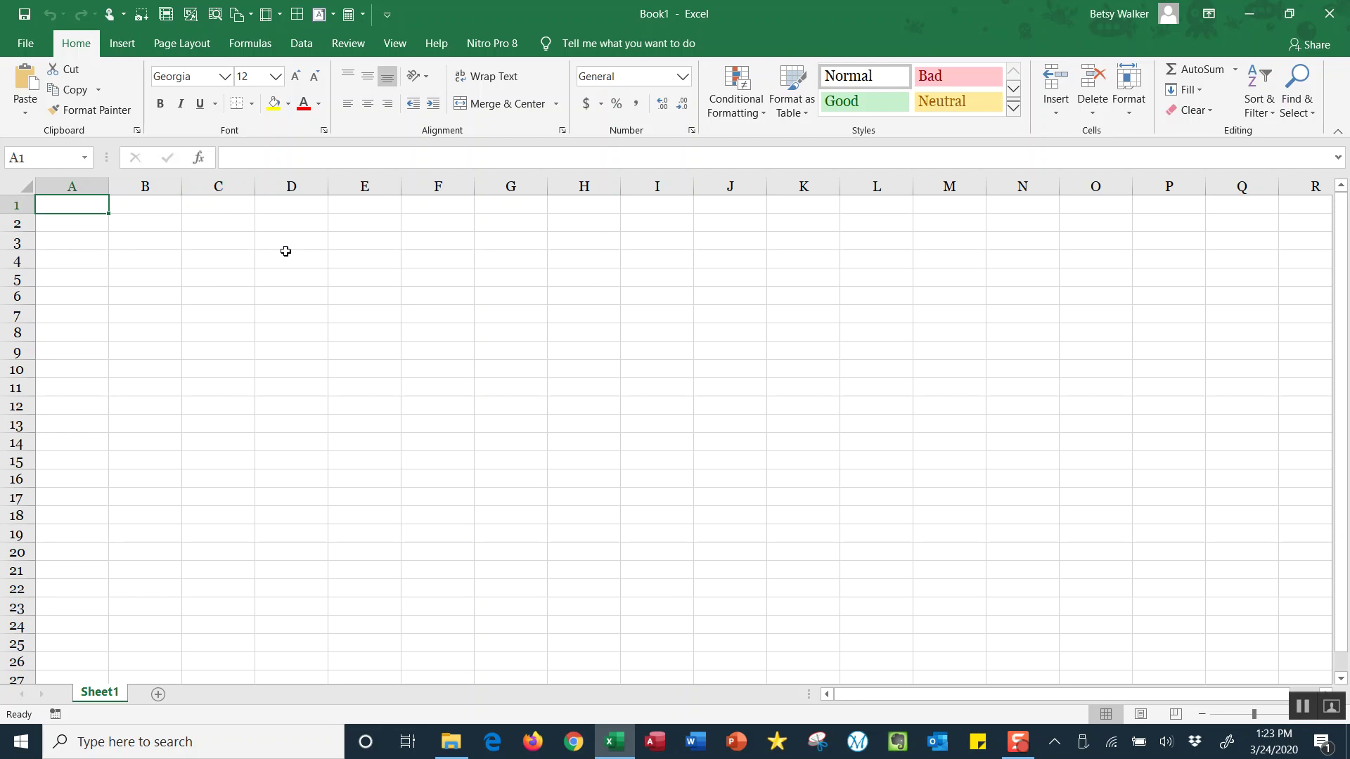
type("M")
key("BackSpace")
type("My Data")
key("Return")
Enter 1, 2, 3 and 4 in cells A2 to A5 and total them with AutoSum in A6
type("1")
key("Return")
type("2")
key("Return")
type("3")
key("Return")
type("4")
key("Return")
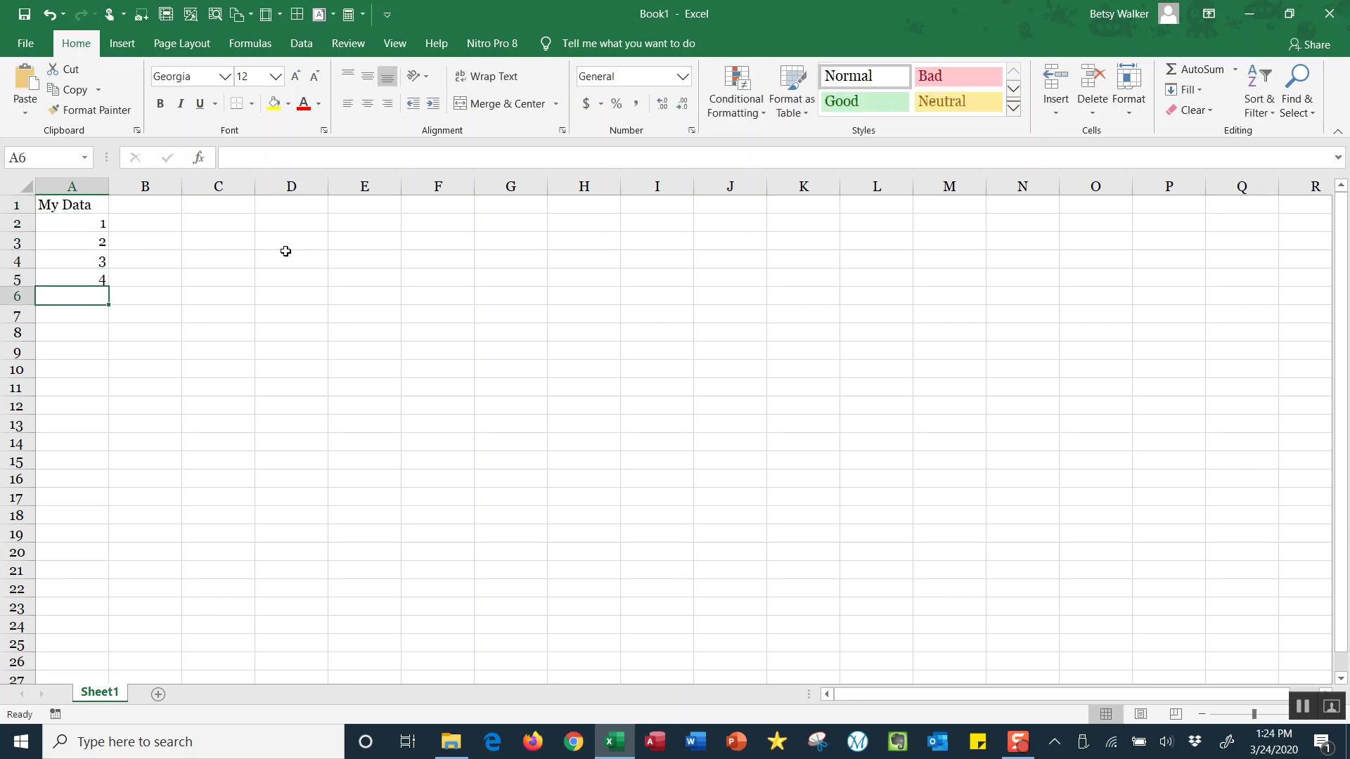
left_click(1194, 71)
left_click(1193, 73)
Save the workbook as "My Budget Data" in the Homework folder inside Math on the SFCC GREEN (F:) drive, and close it
left_click(24, 46)
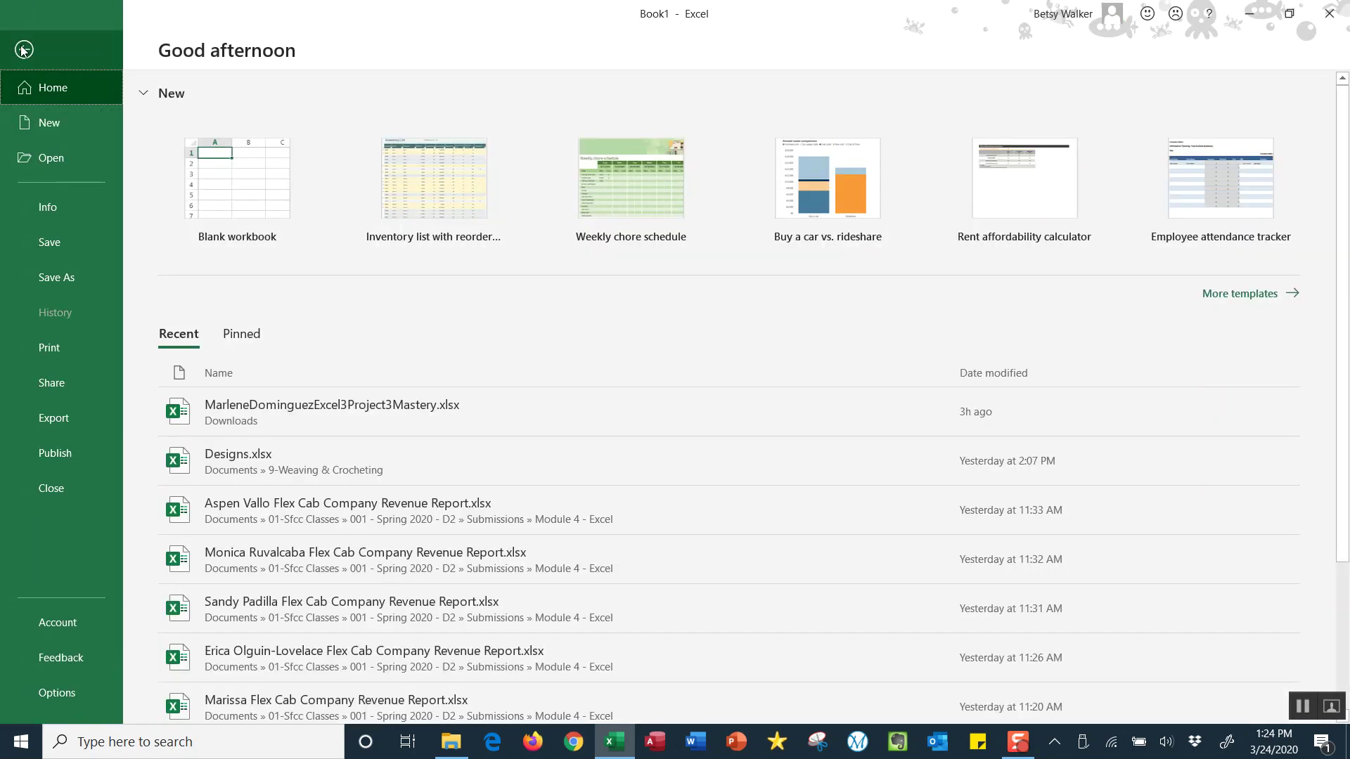
left_click(56, 281)
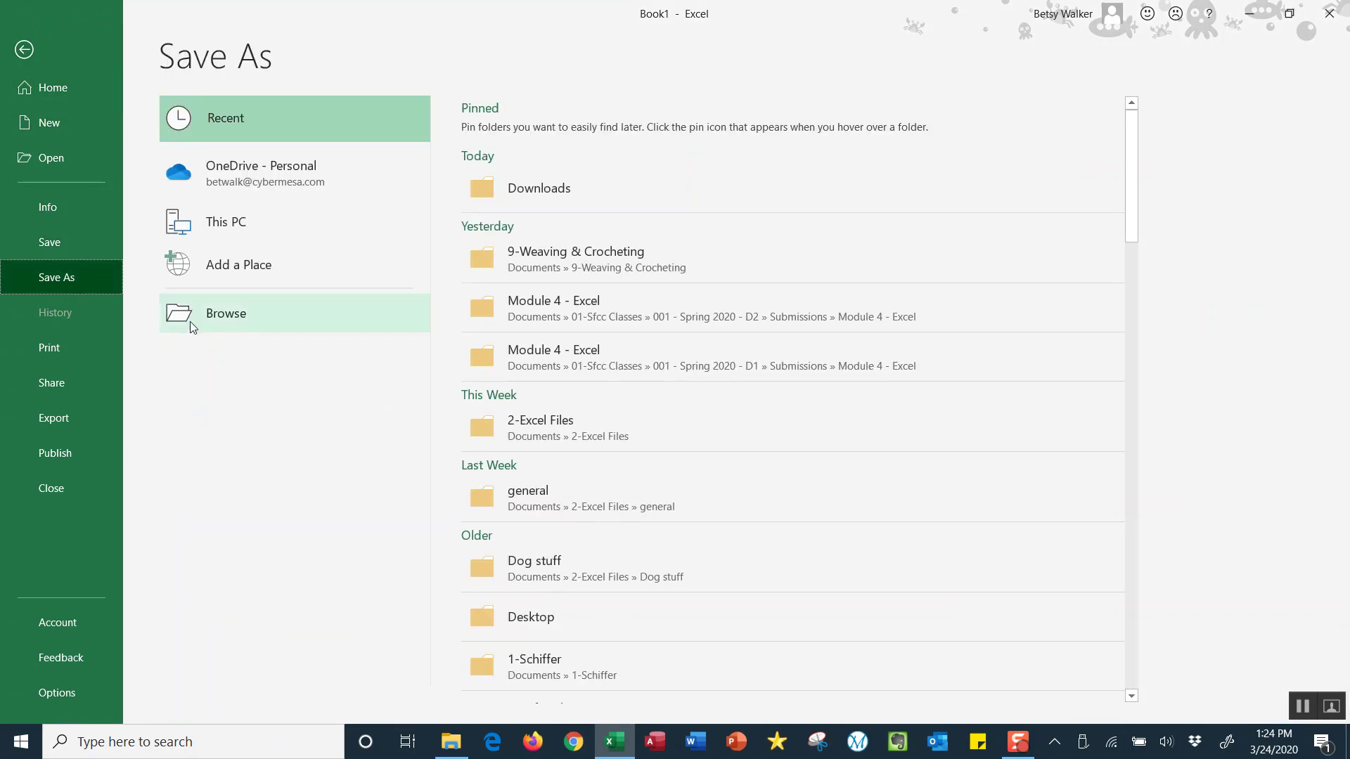
left_click(238, 318)
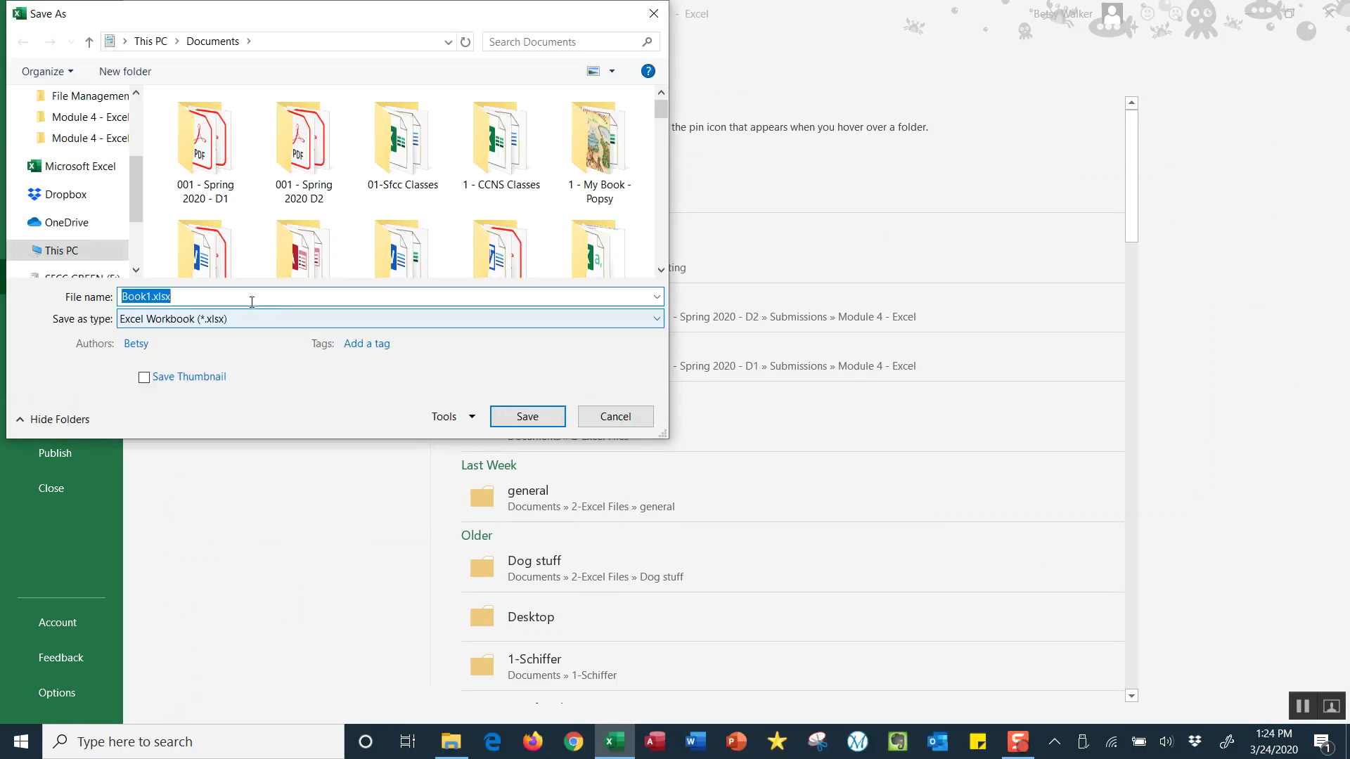
left_click_drag(665, 434, 797, 605)
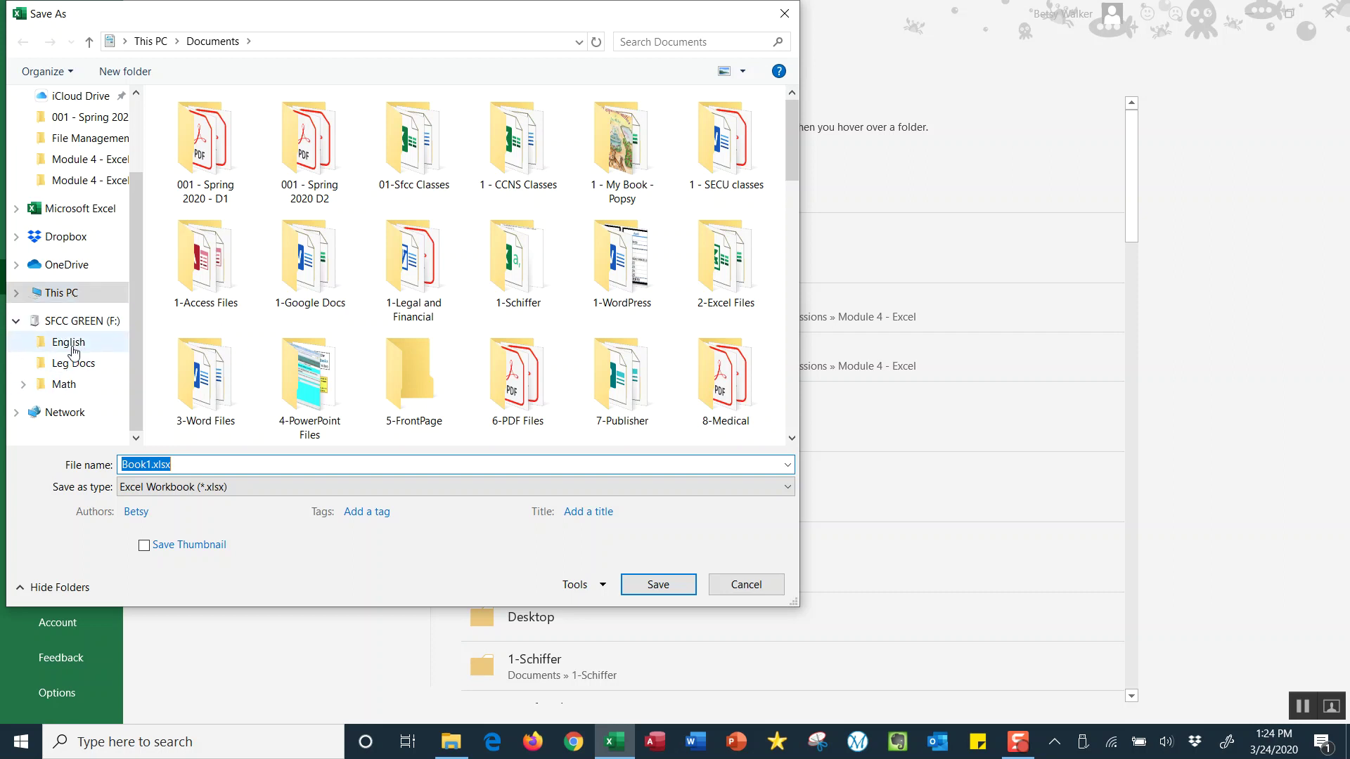
left_click(70, 387)
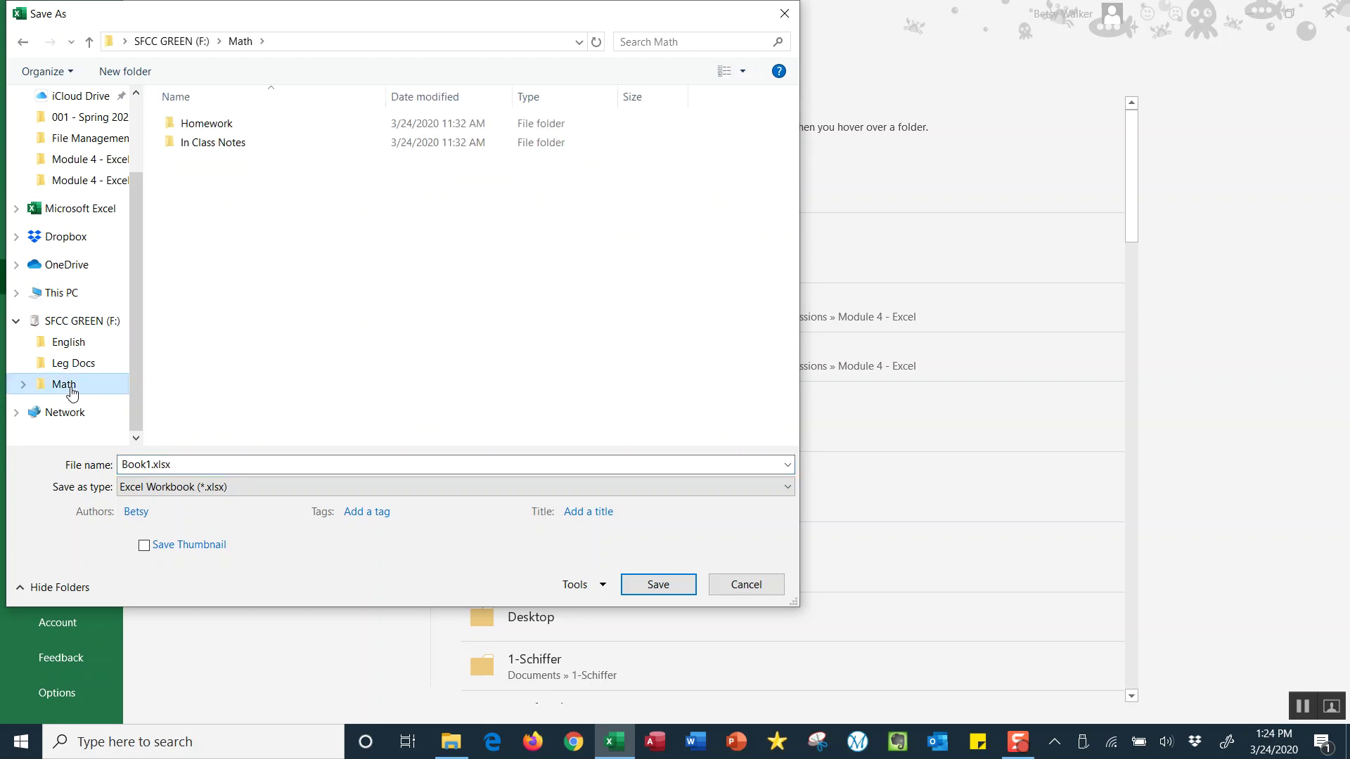
double_click(207, 124)
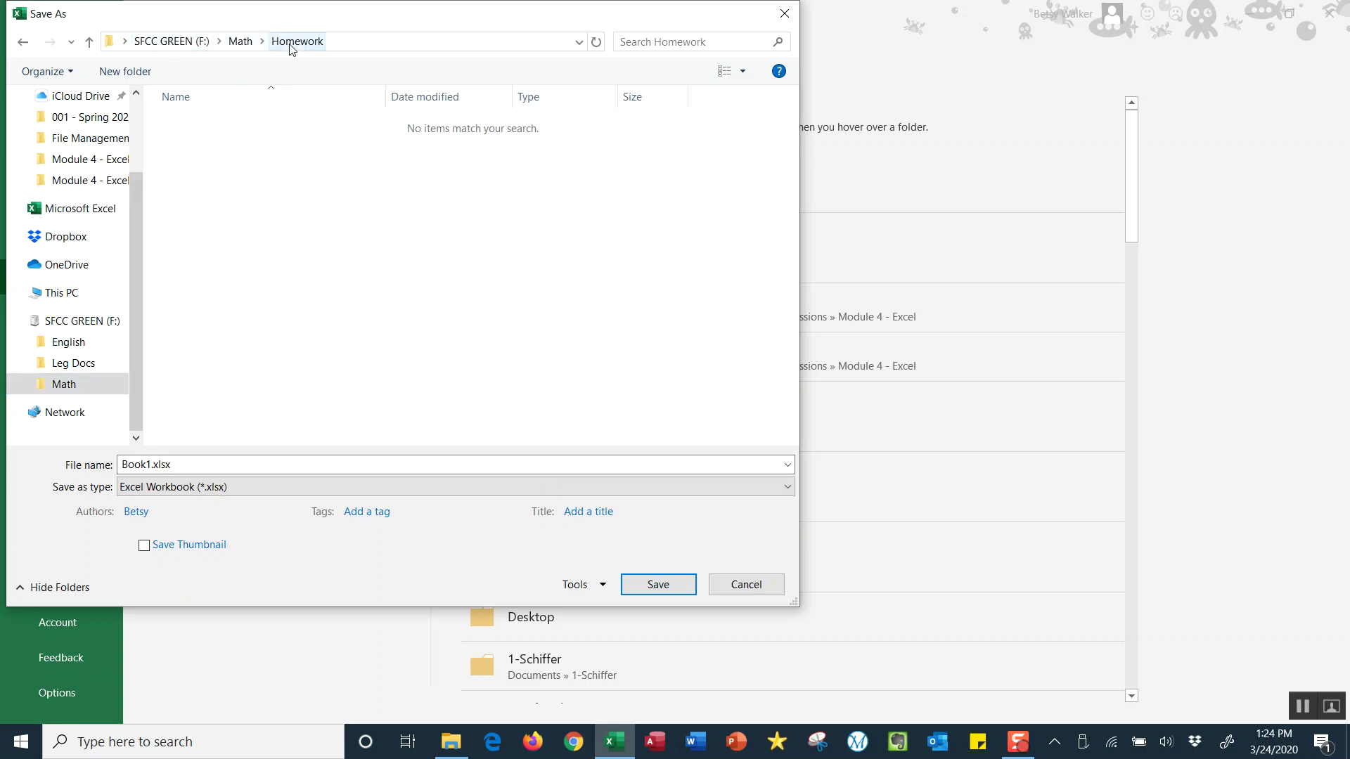
left_click(191, 464)
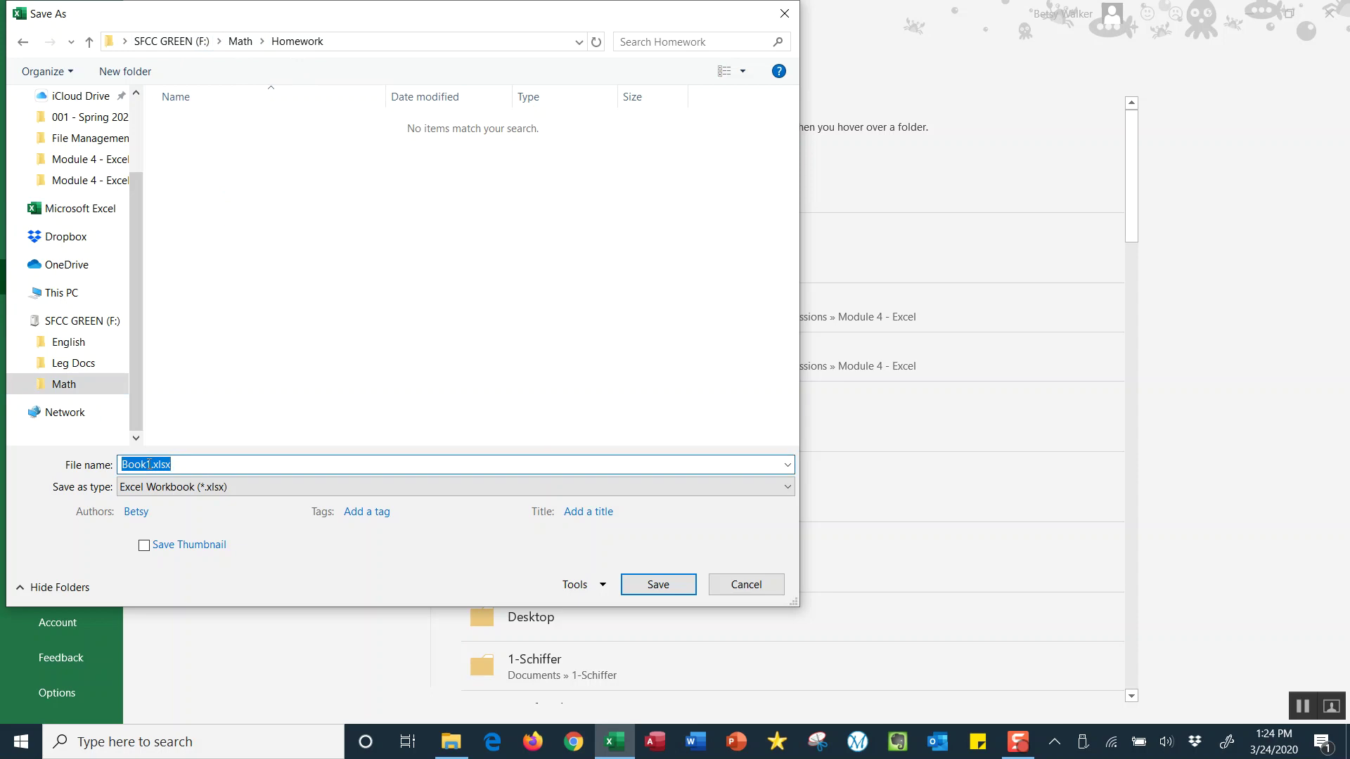
type("My Budget Data")
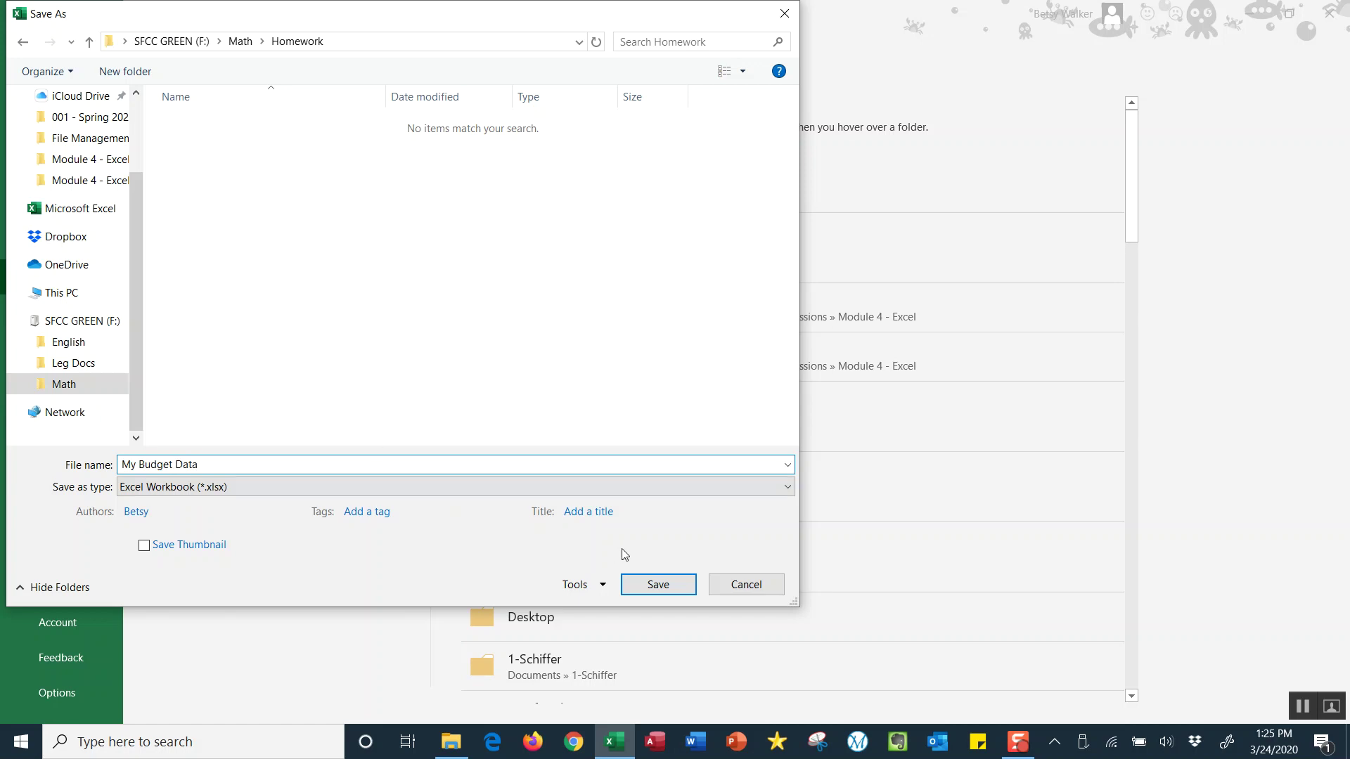
left_click(637, 576)
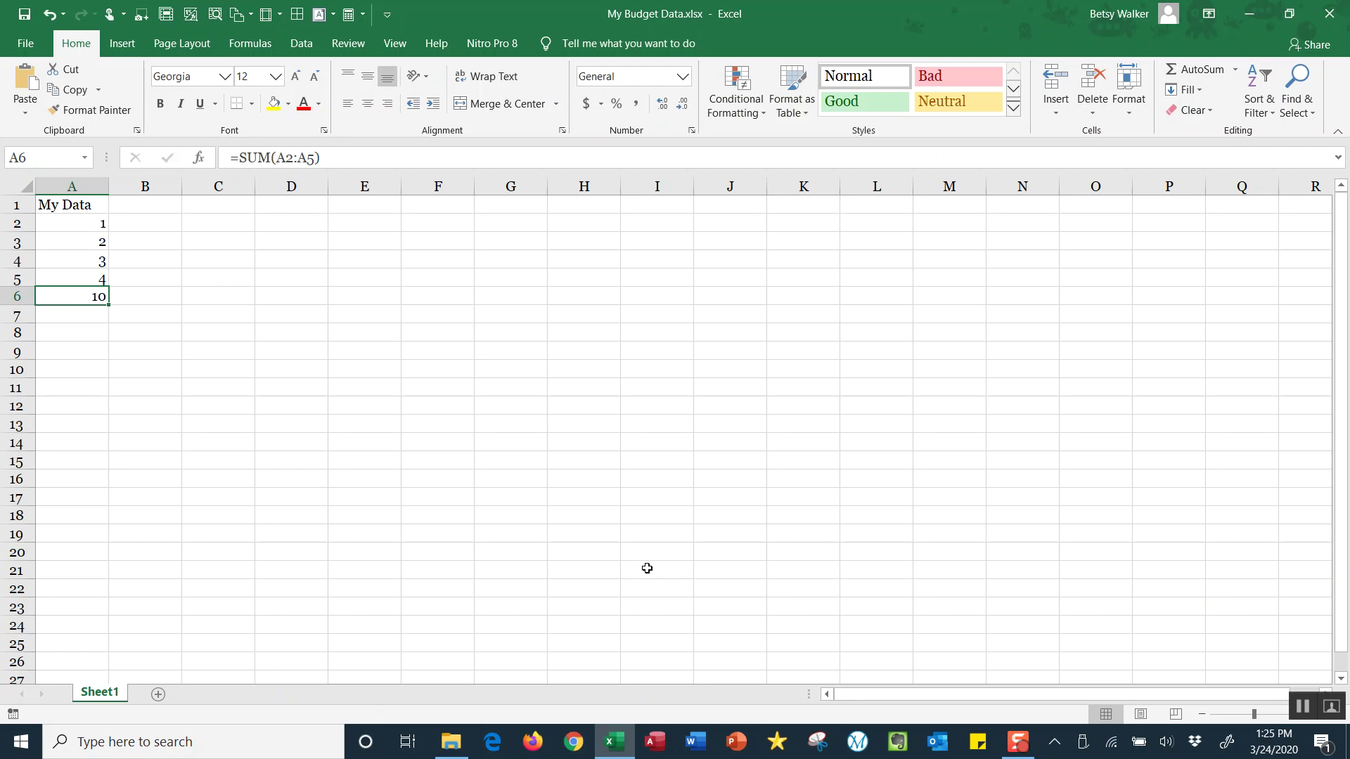
left_click(1329, 28)
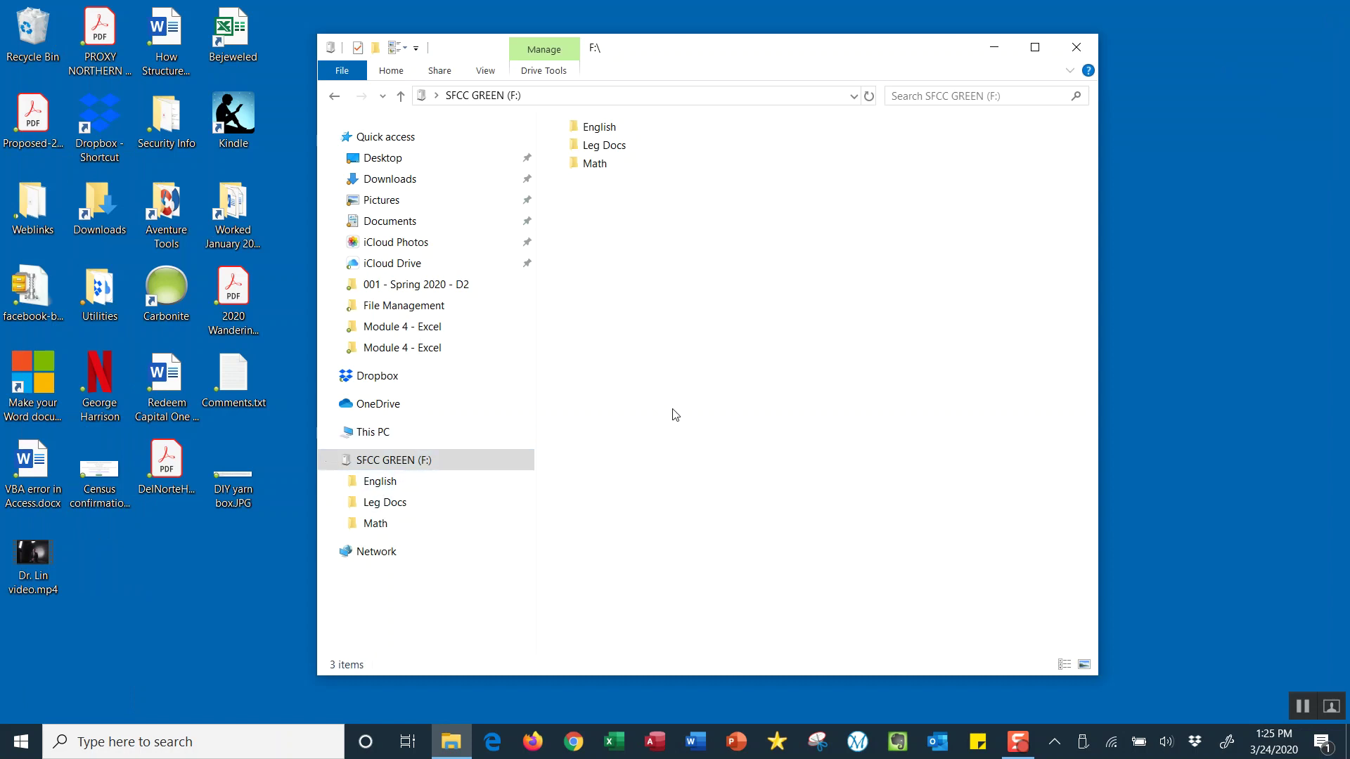
Look in the Homework folder inside Math on the F: drive for the saved workbook, and return to the Math folder
left_click(599, 167)
double_click(599, 166)
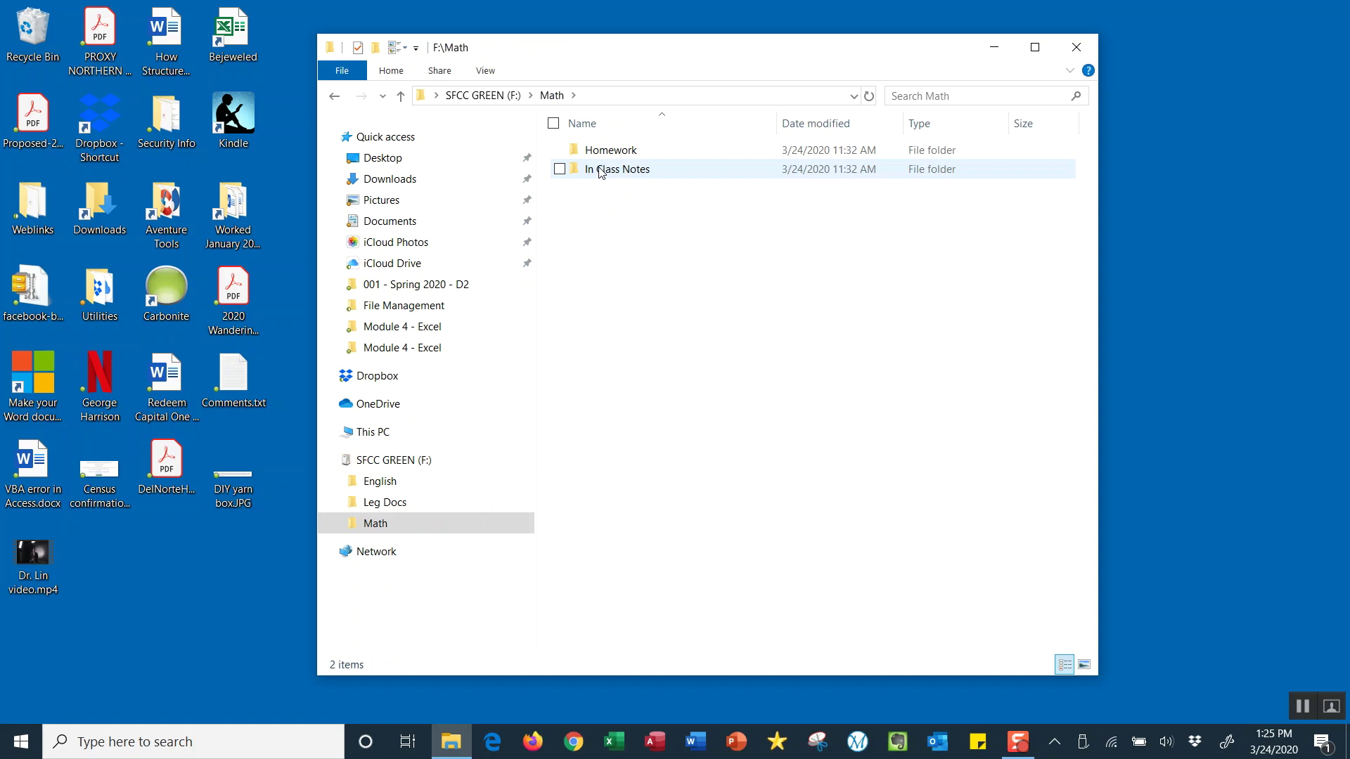
double_click(608, 152)
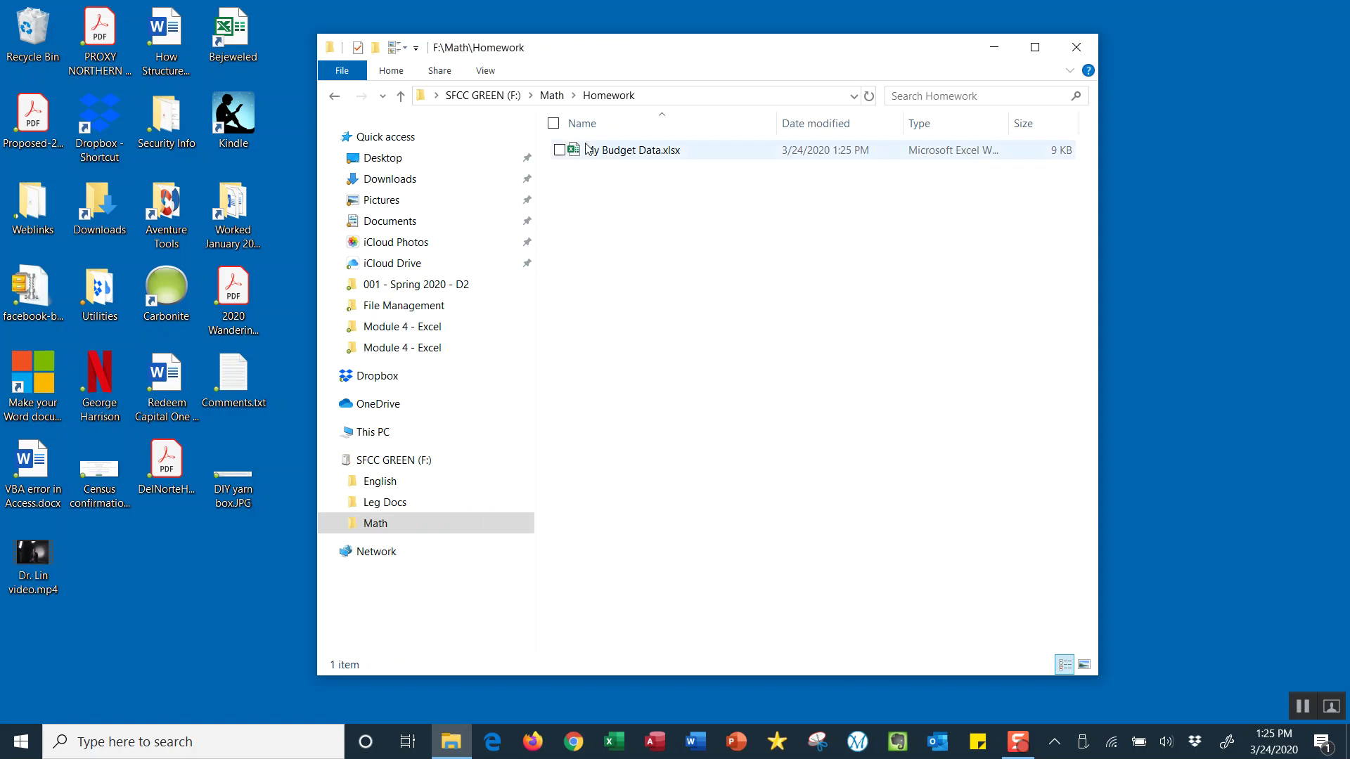
left_click(562, 97)
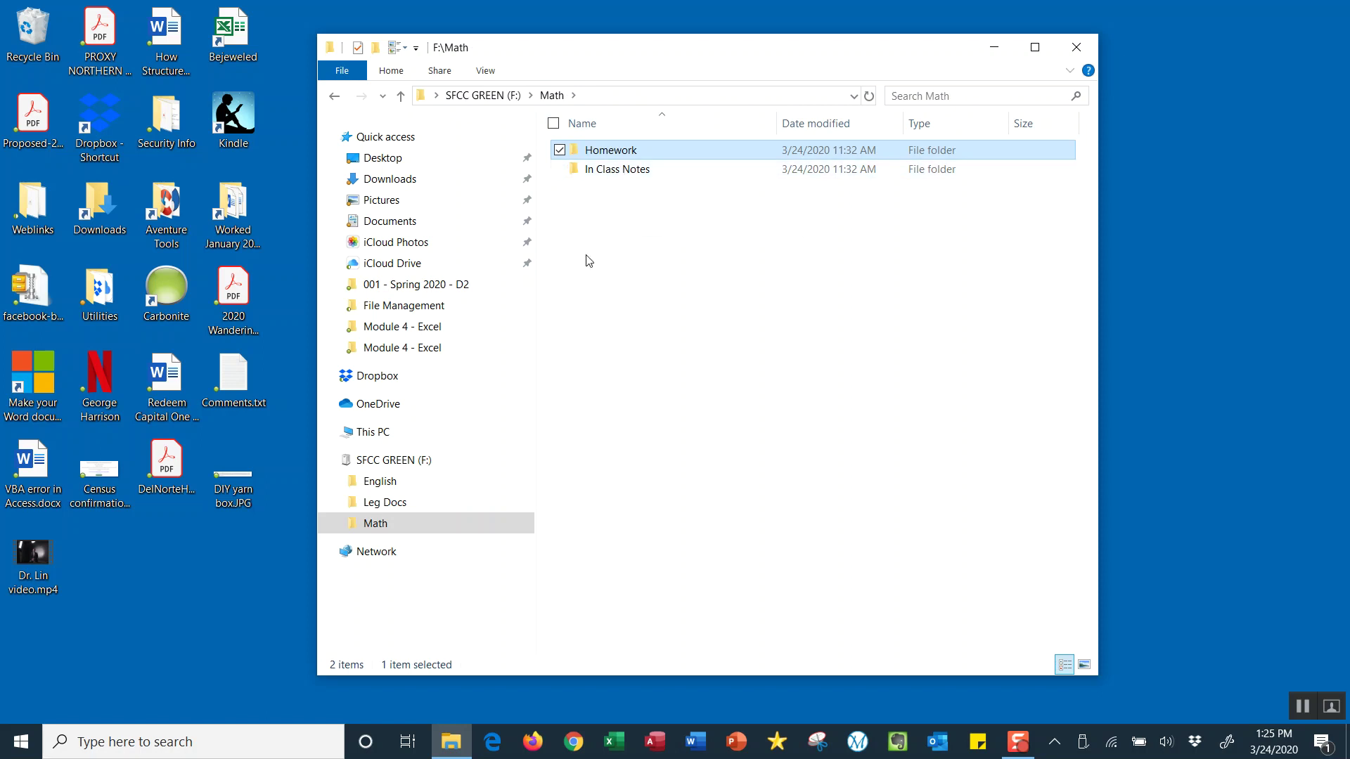
Create a blank Word document and enter the text "My important class notes for Math"
left_click(701, 744)
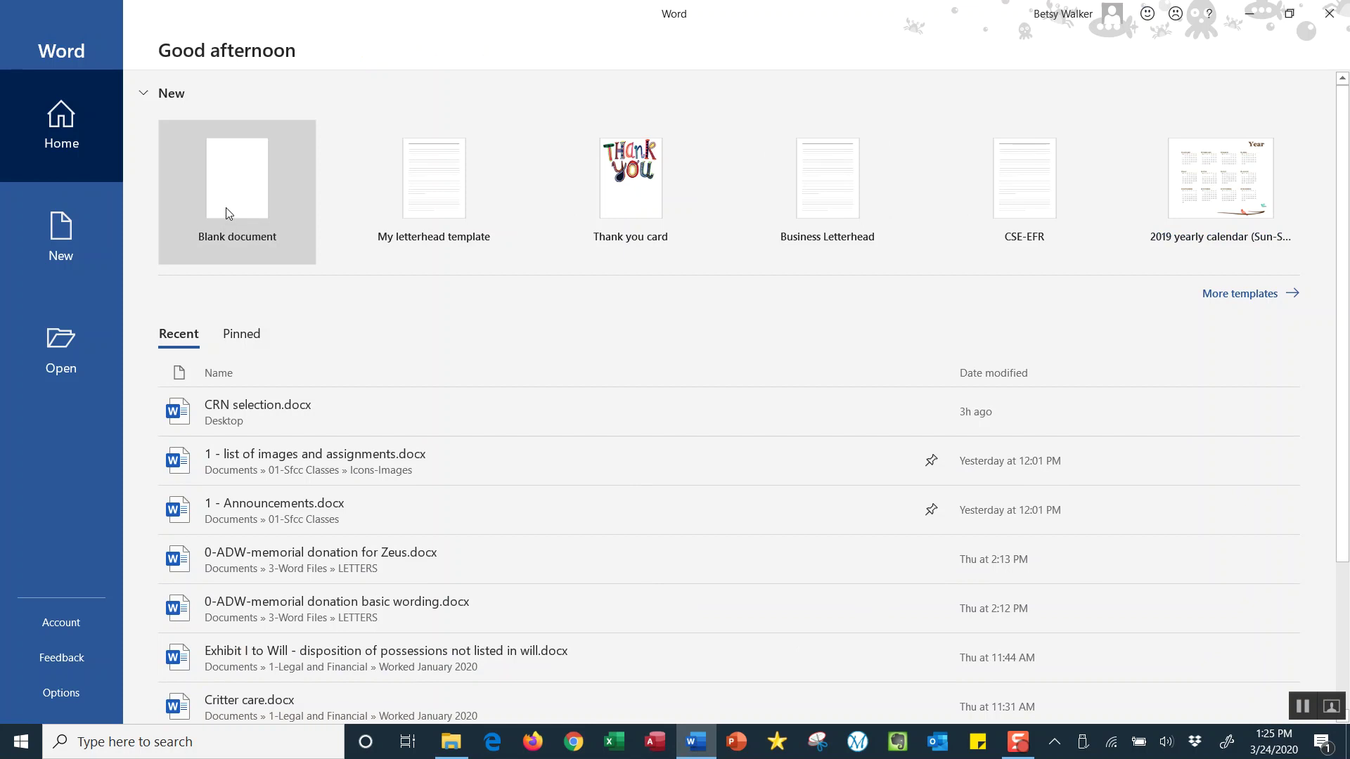
left_click(226, 209)
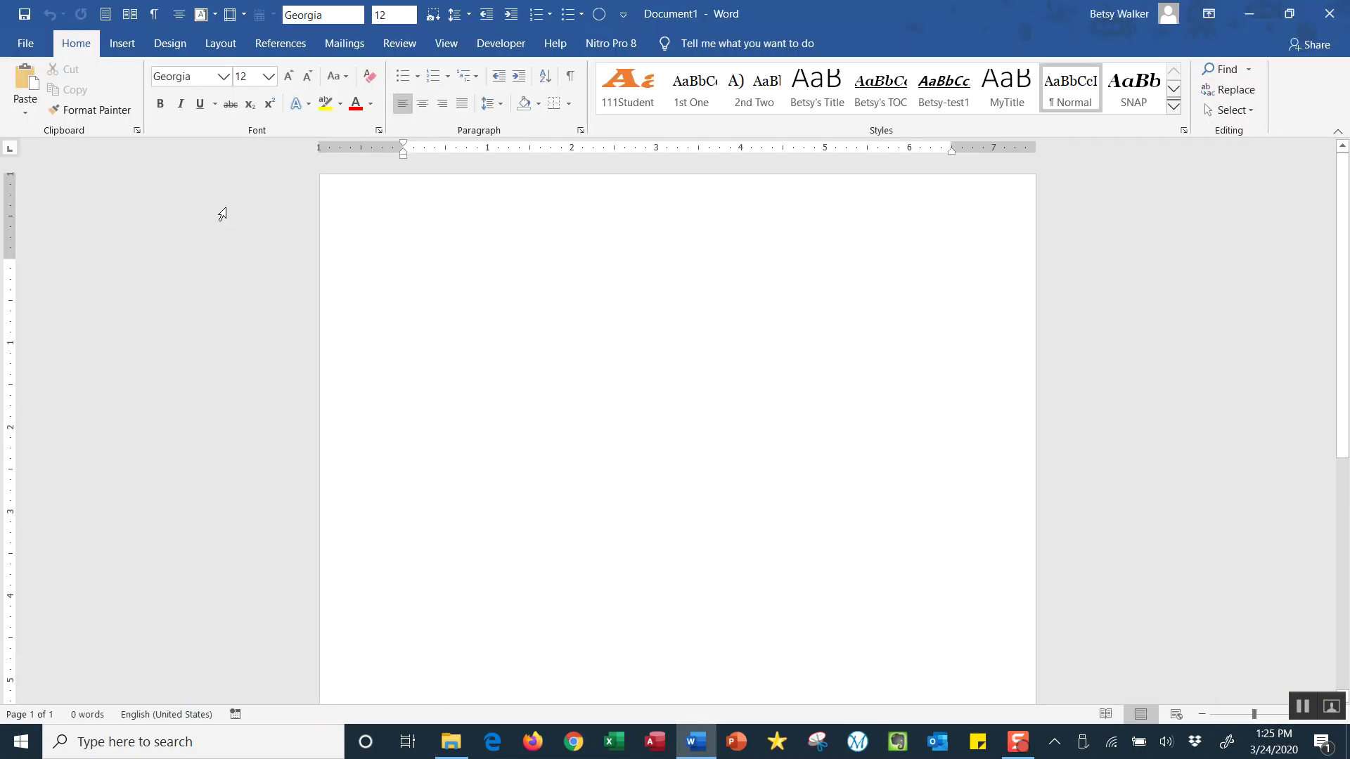
type("My important class notes for Math")
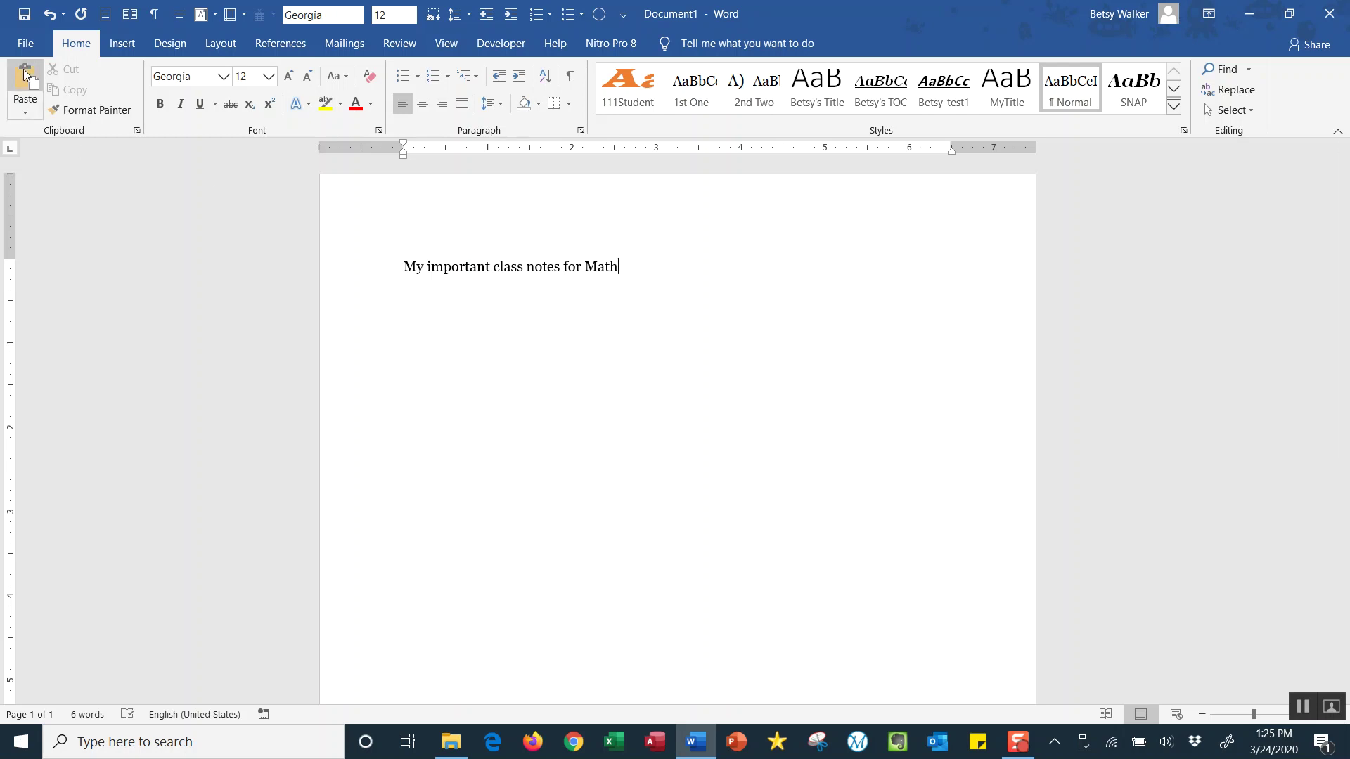
Start saving the document and choose the In Class Notes folder inside Math on the SFCC GREEN (F:) drive as its location
left_click(27, 46)
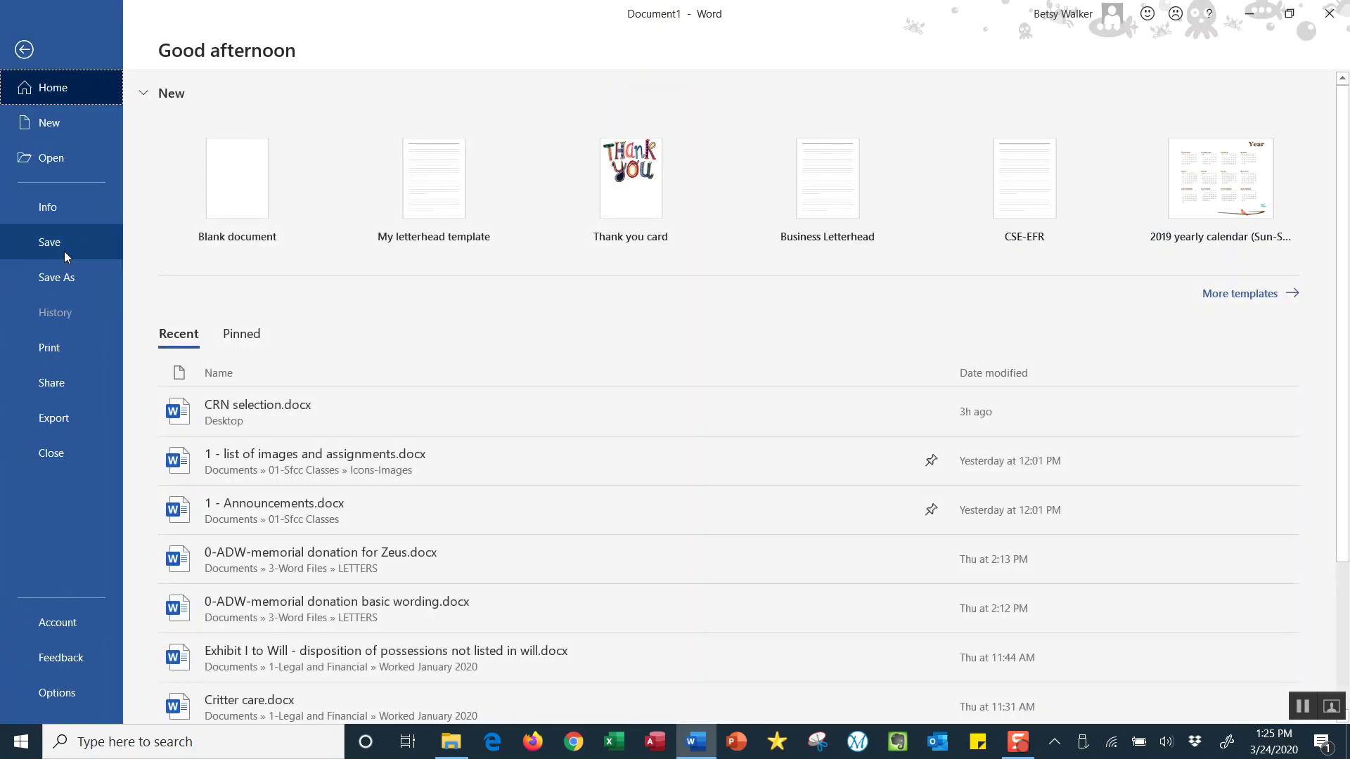
left_click(24, 49)
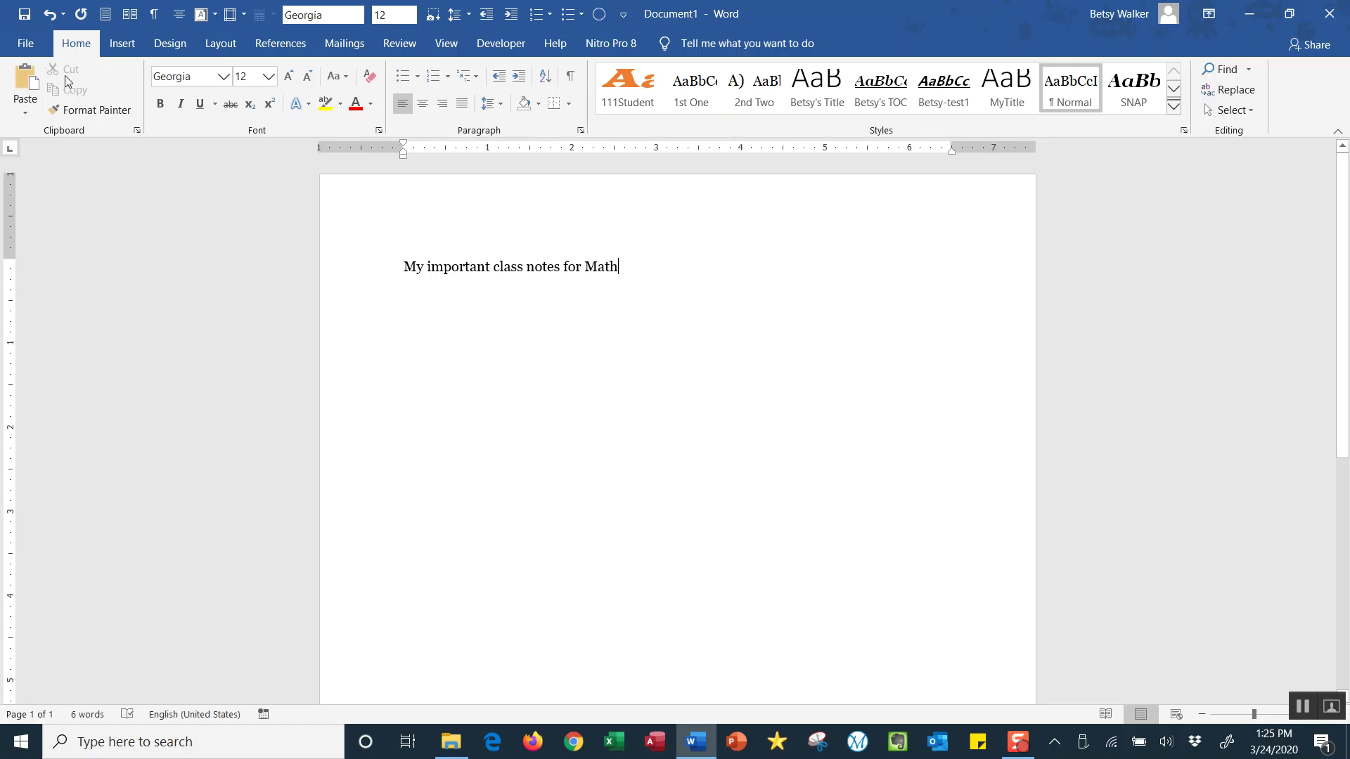
left_click(25, 14)
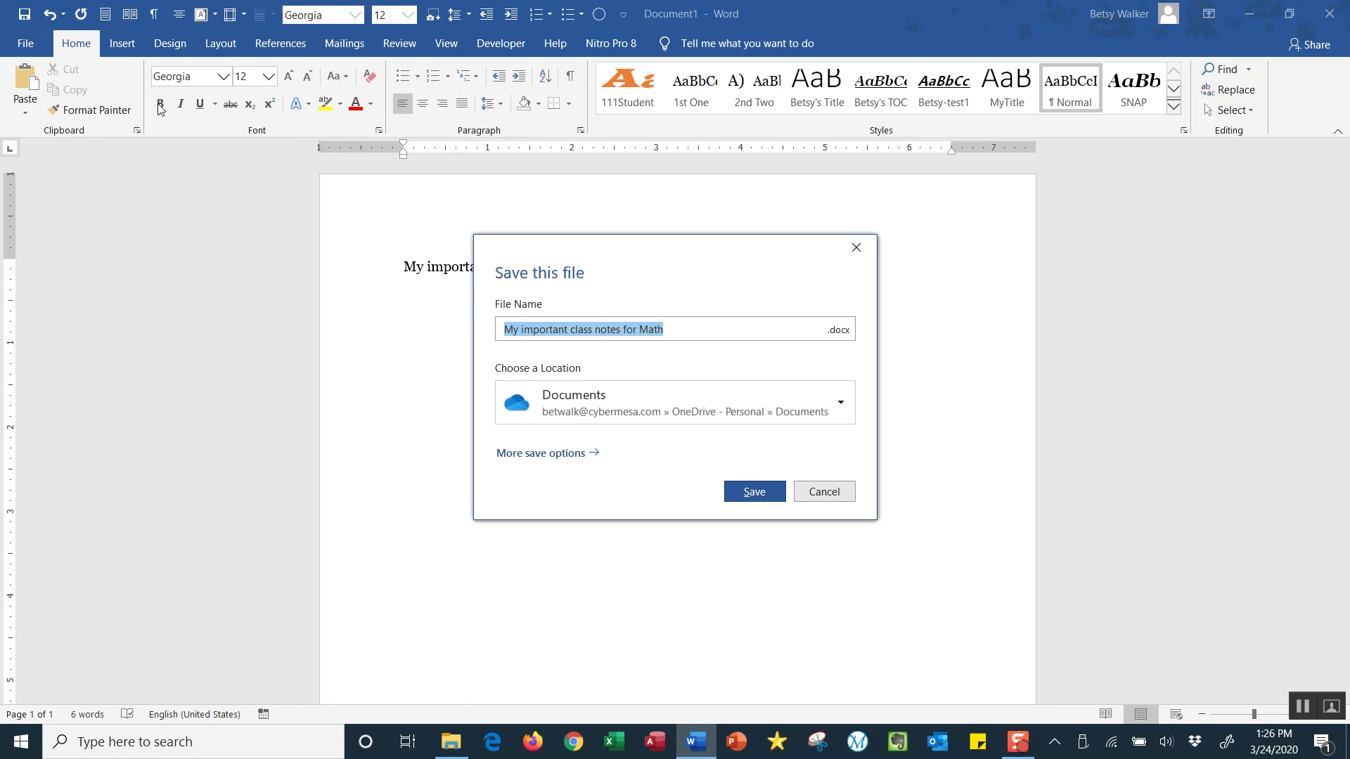
left_click(517, 454)
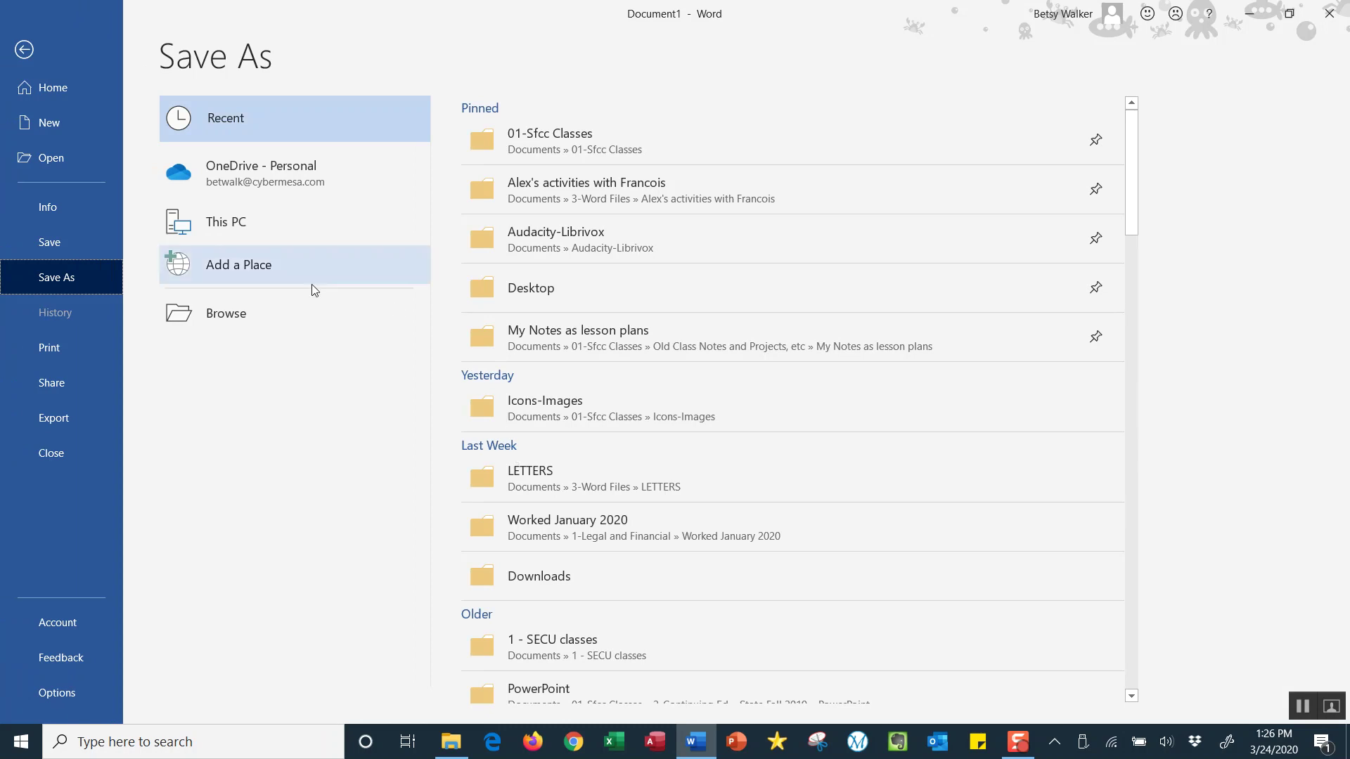
left_click(268, 315)
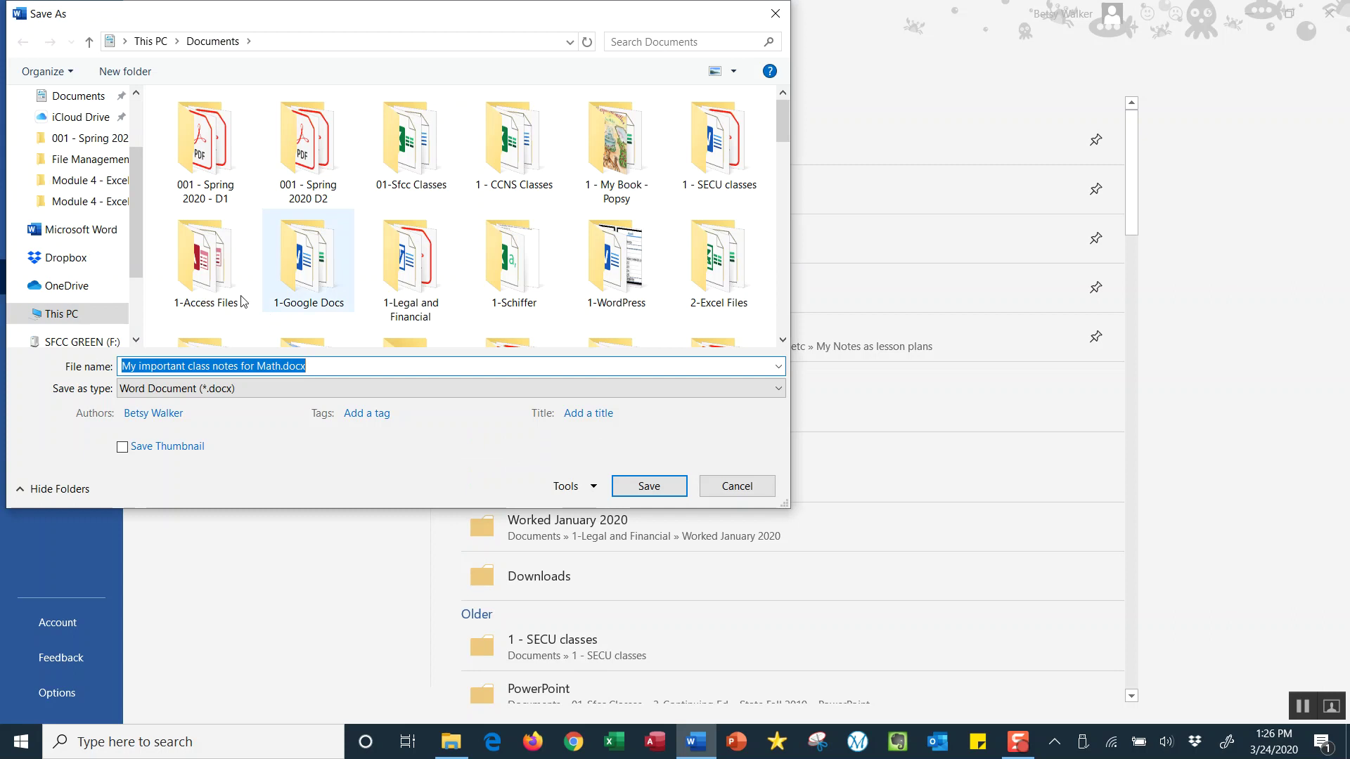
left_click_drag(140, 251, 141, 291)
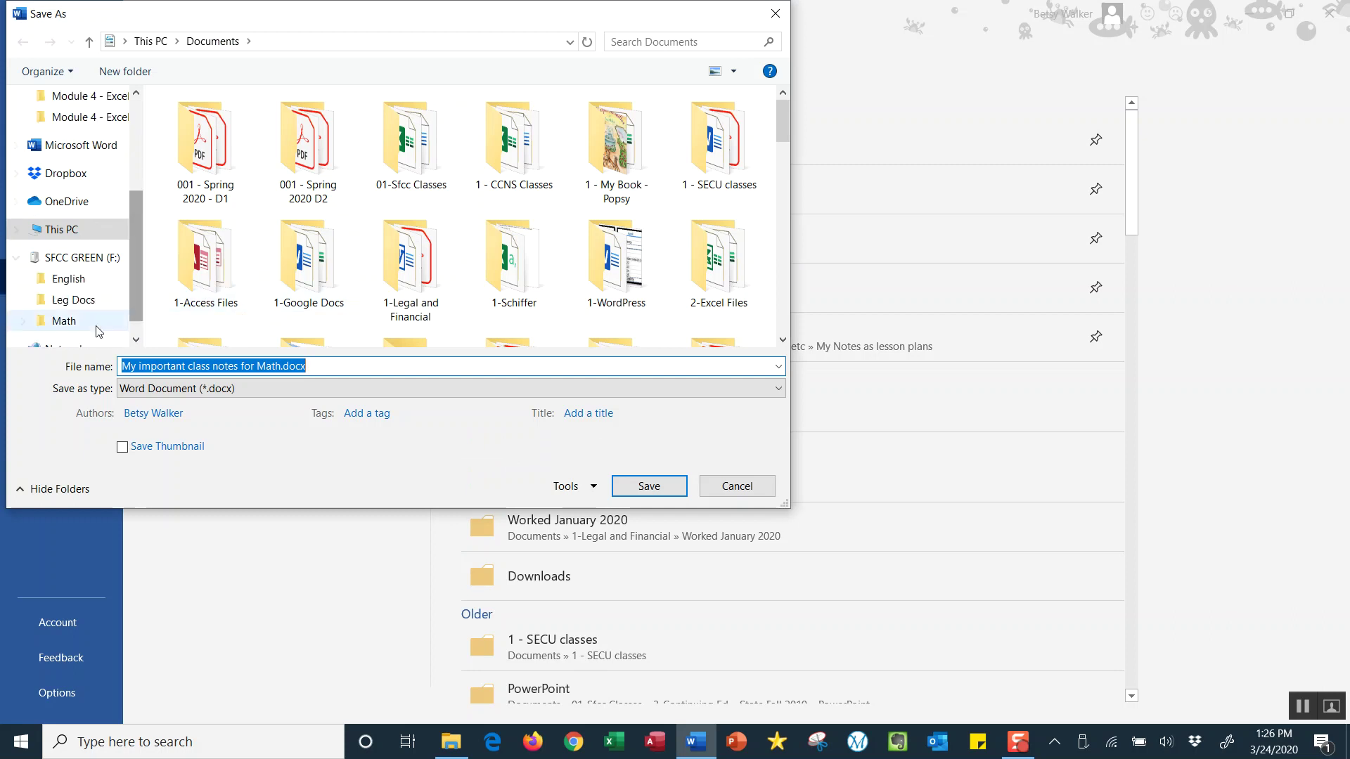
left_click(72, 326)
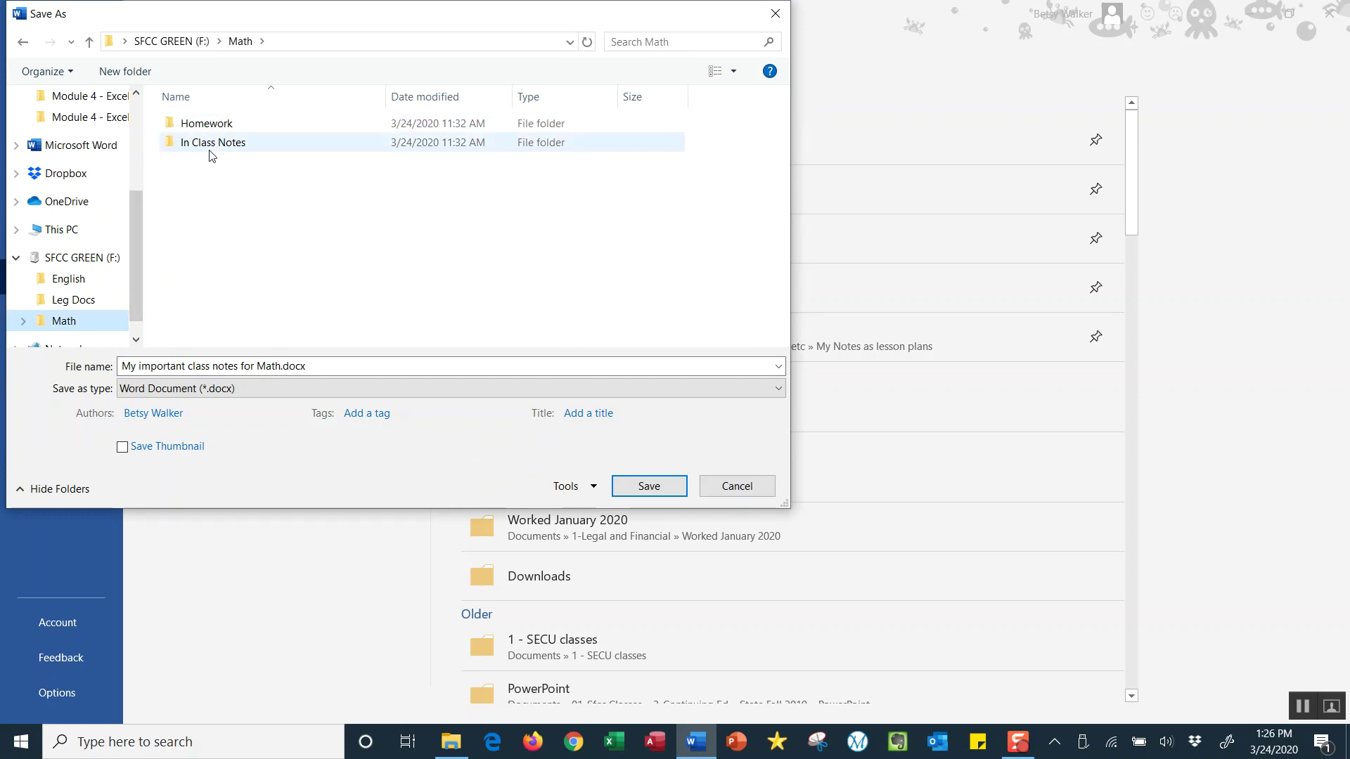
double_click(212, 144)
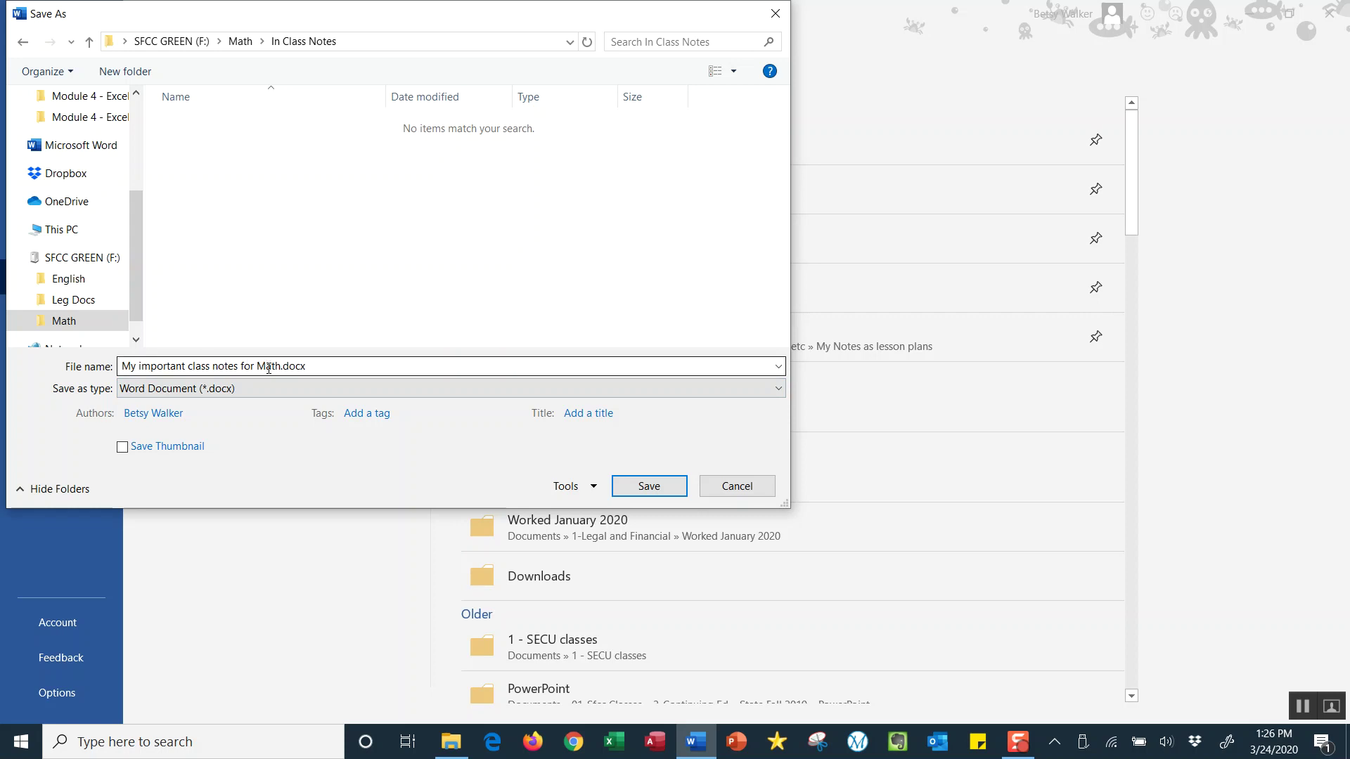
Change the file name to "class notes for Math 3-1-20" and save the document
left_click(192, 367)
left_click_drag(190, 366, 69, 371)
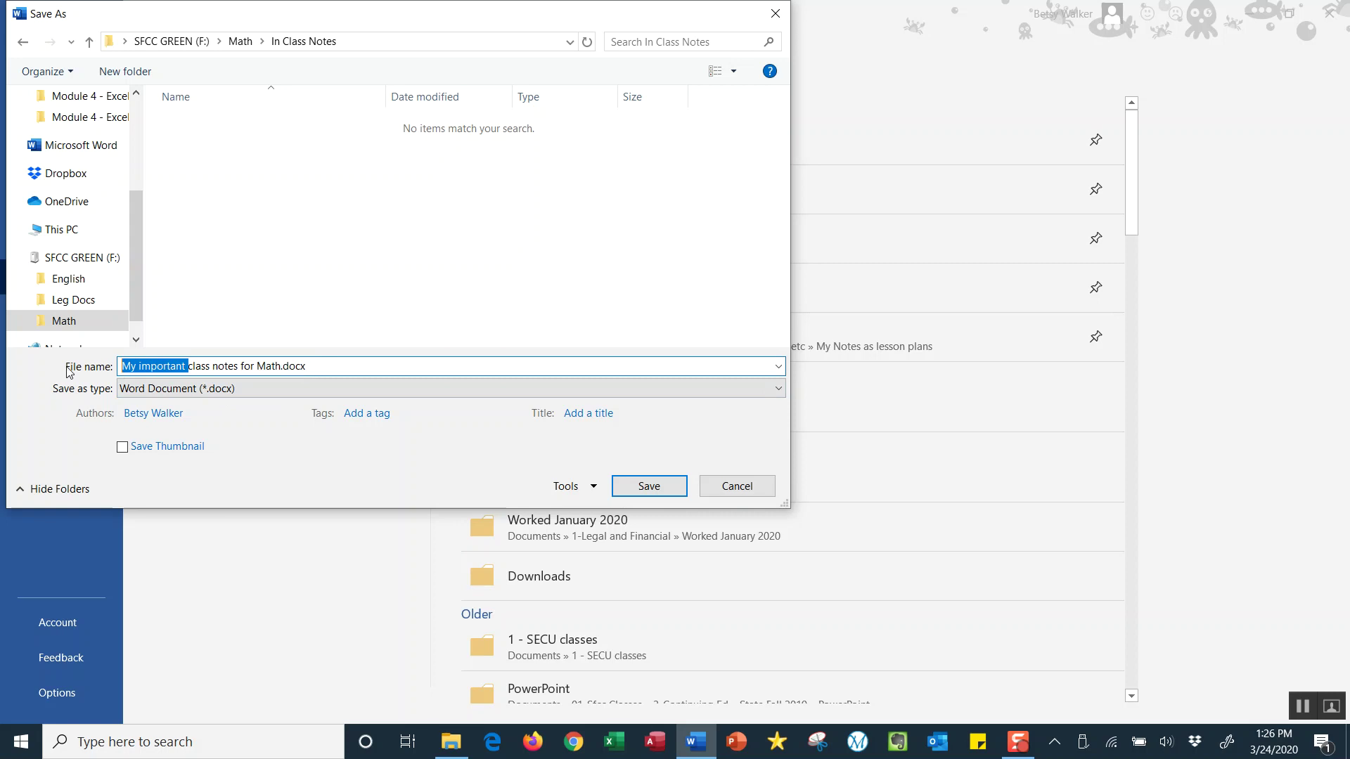
key("Delete")
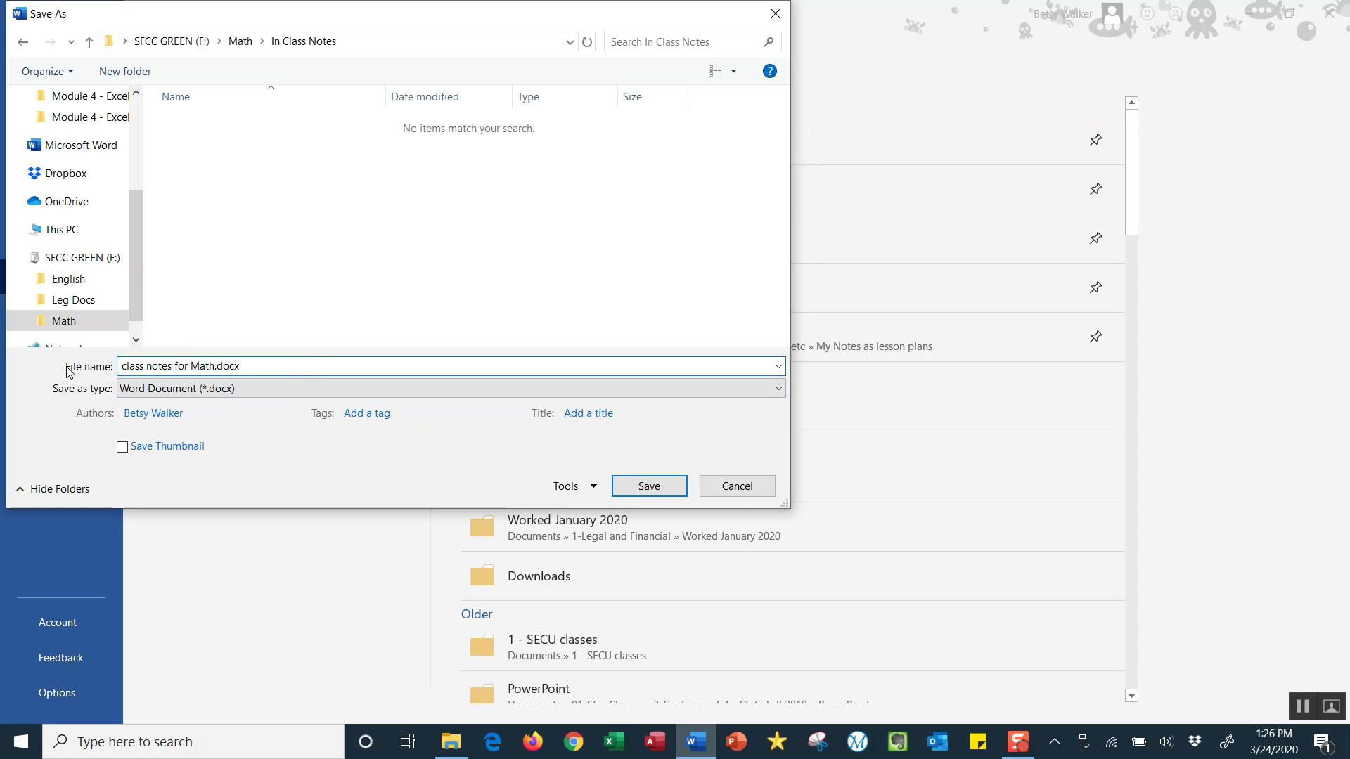
left_click(214, 366)
type("3-1-20")
left_click(652, 492)
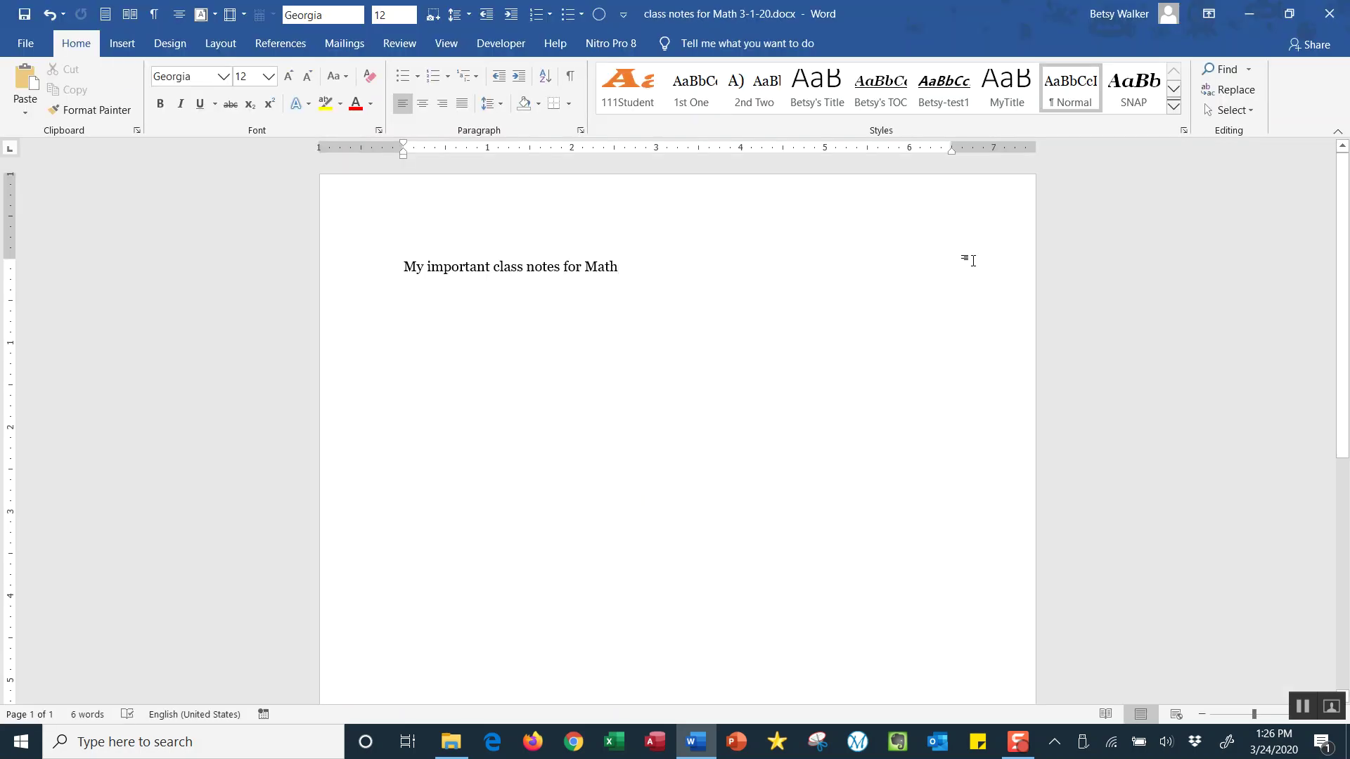
Close the Word document and open the In Class Notes folder in File Explorer to check the saved file
left_click(1331, 16)
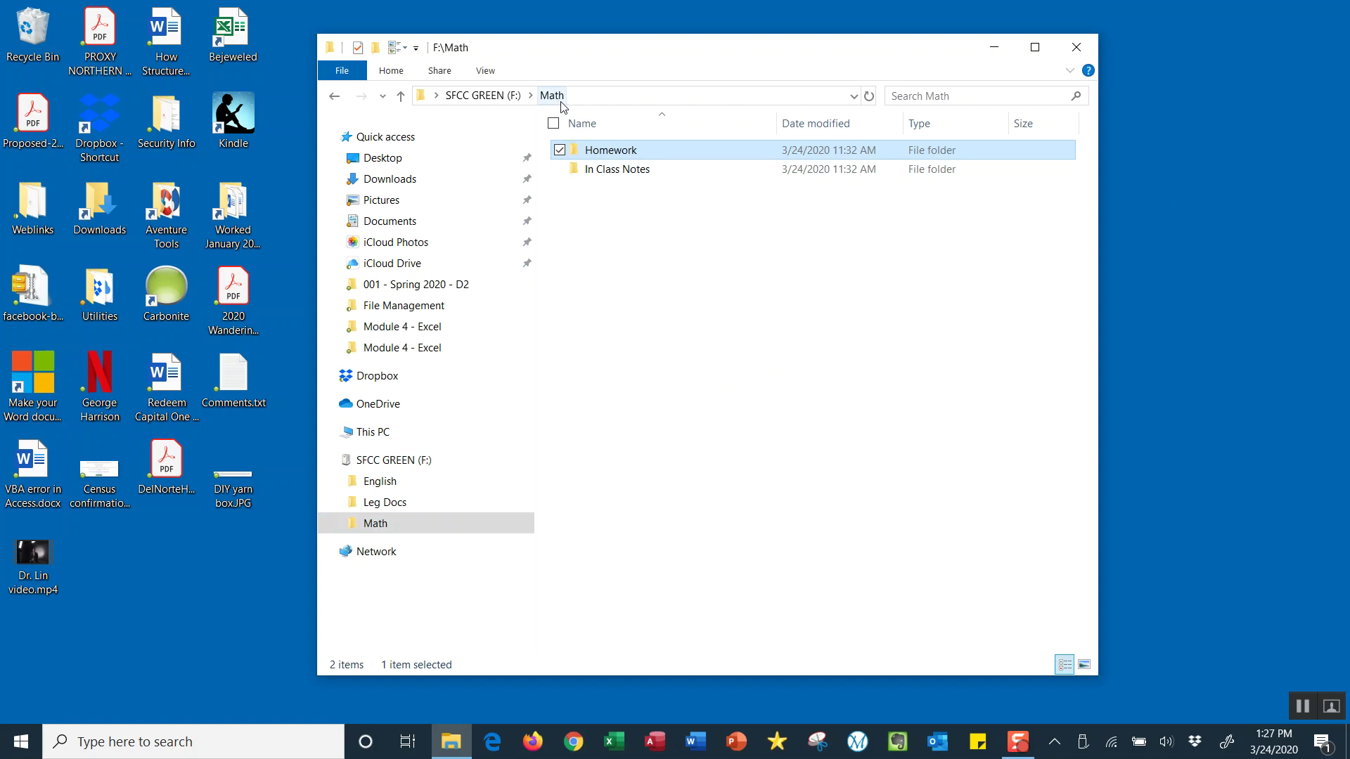
double_click(609, 169)
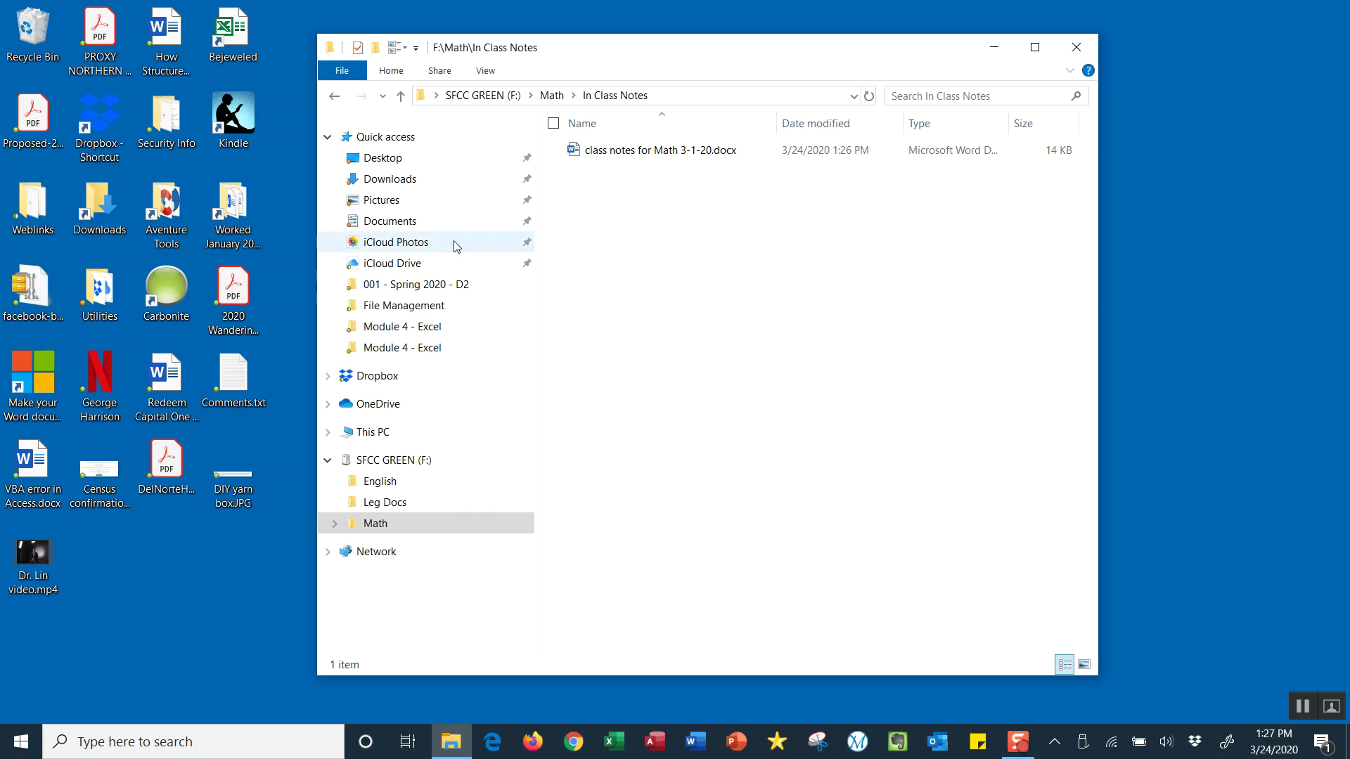
Copy cityBudgets.xls from the 4- Excel folder inside Documents > 01-Sfcc Classes into the Math folder on the SFCC GREEN (F:) drive
left_click(412, 225)
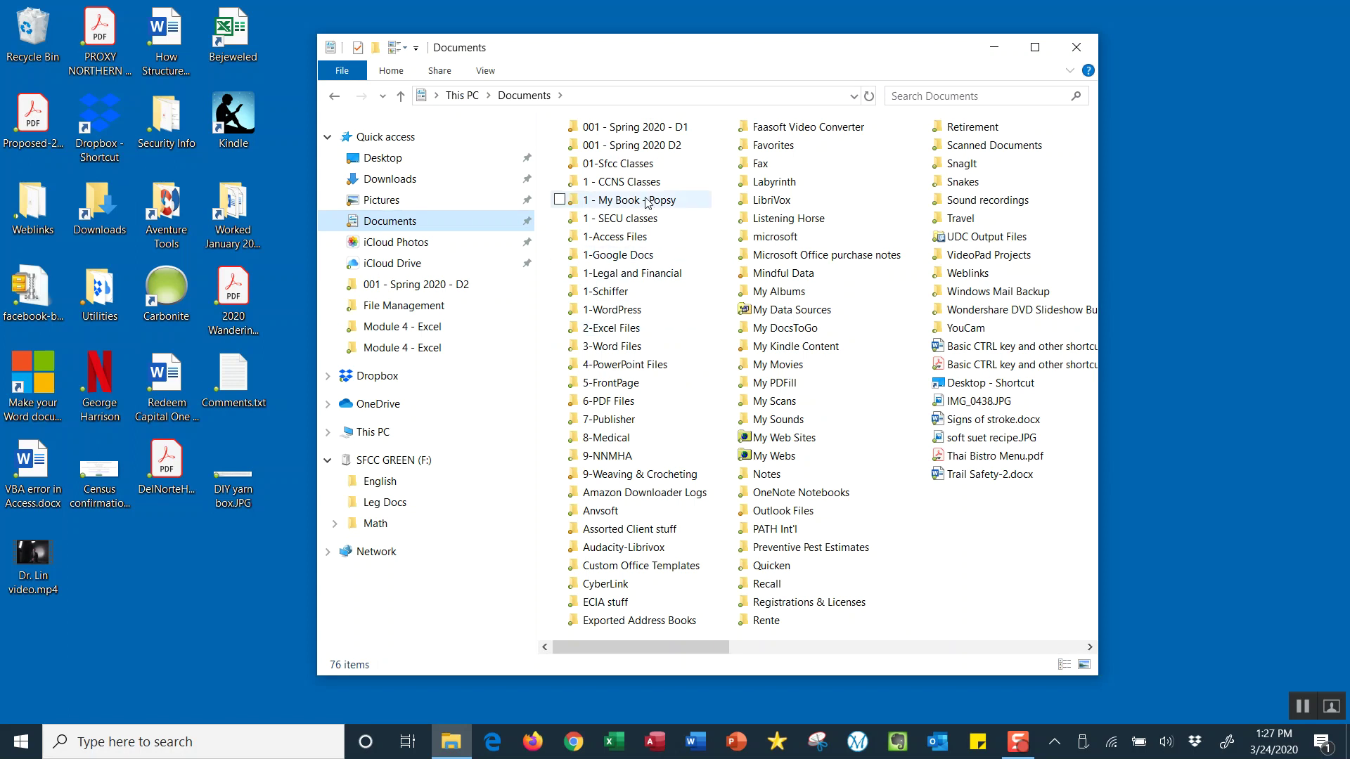
double_click(645, 169)
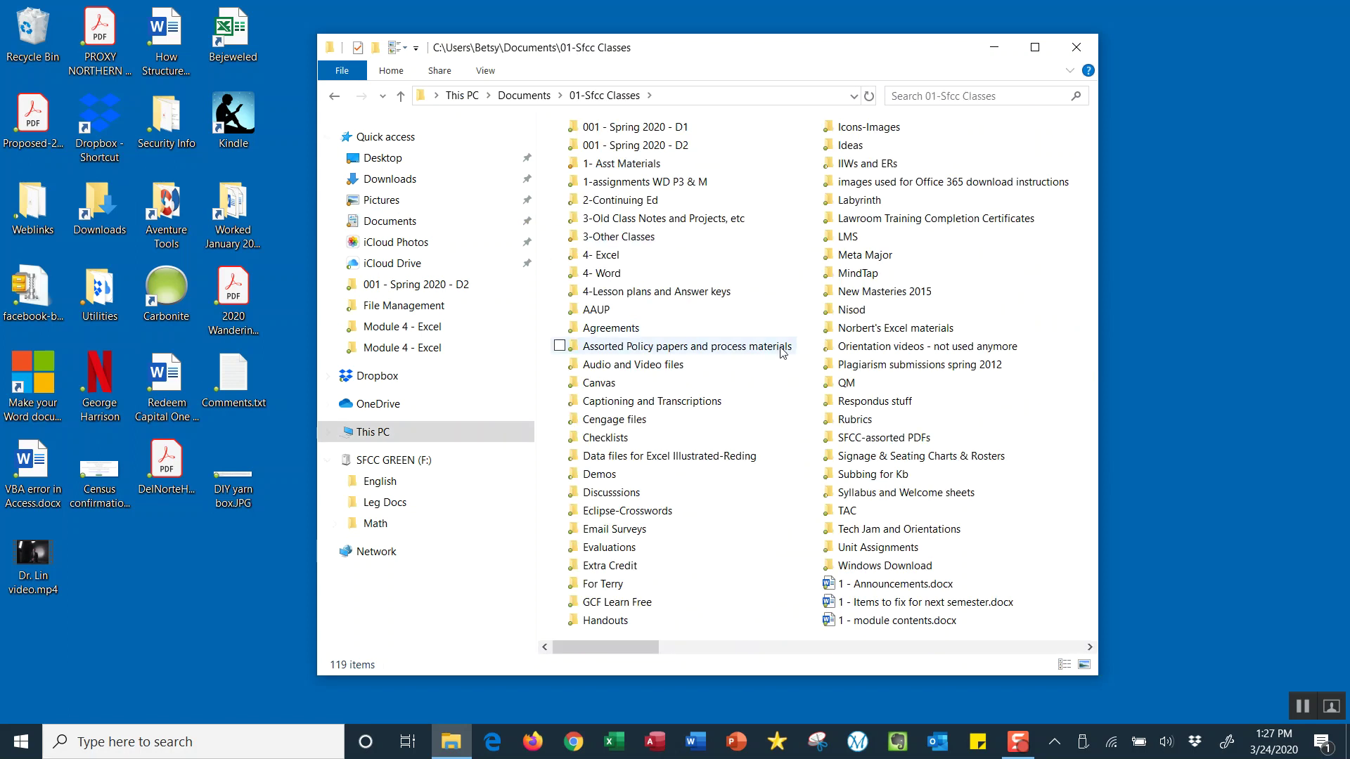
double_click(616, 254)
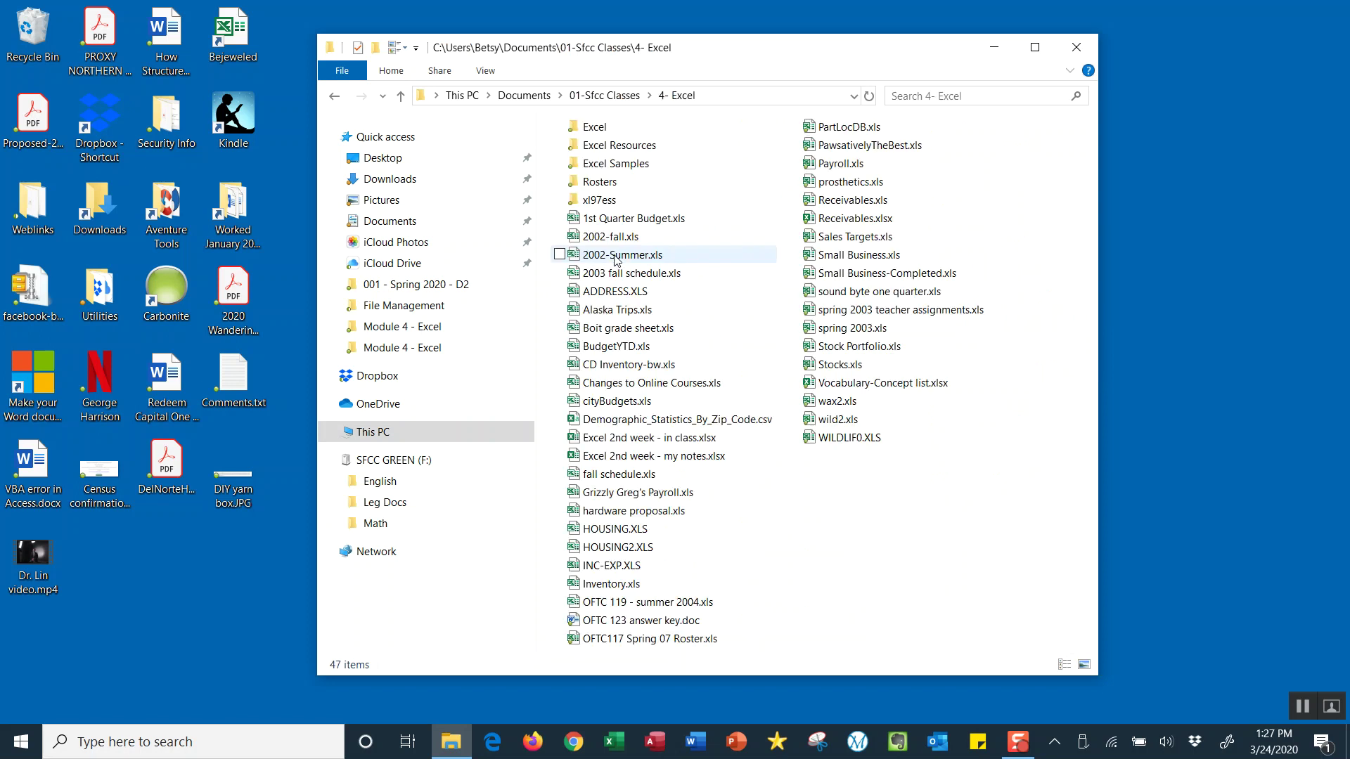
left_click(640, 403)
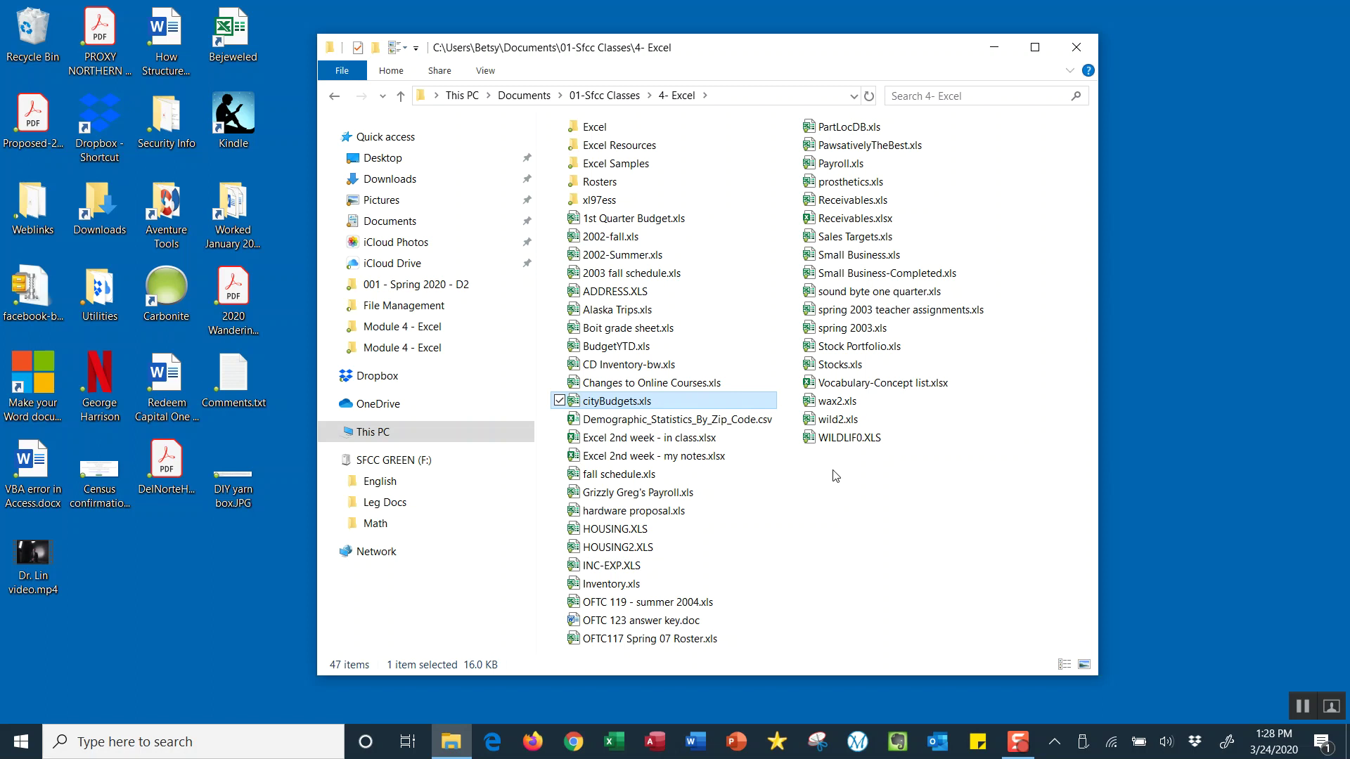
left_click(375, 524)
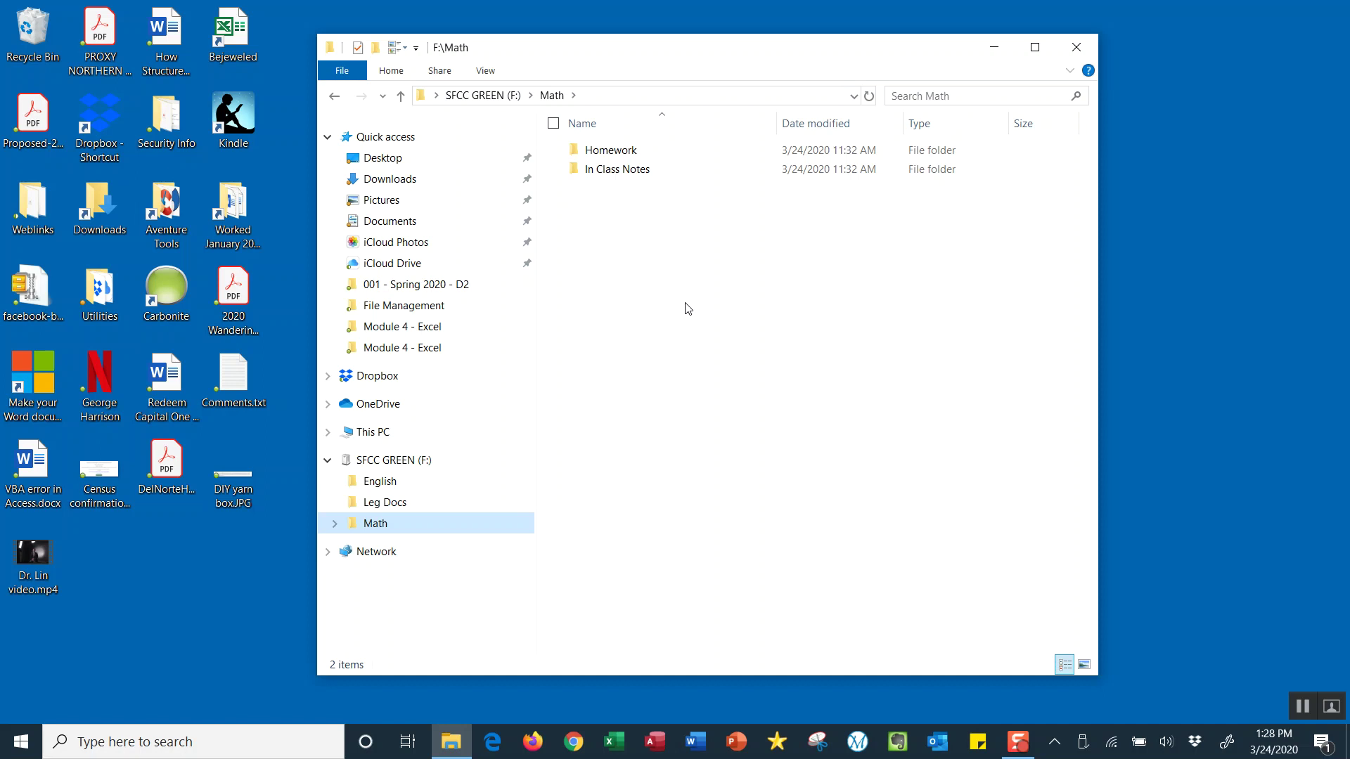
key("ctrl+v")
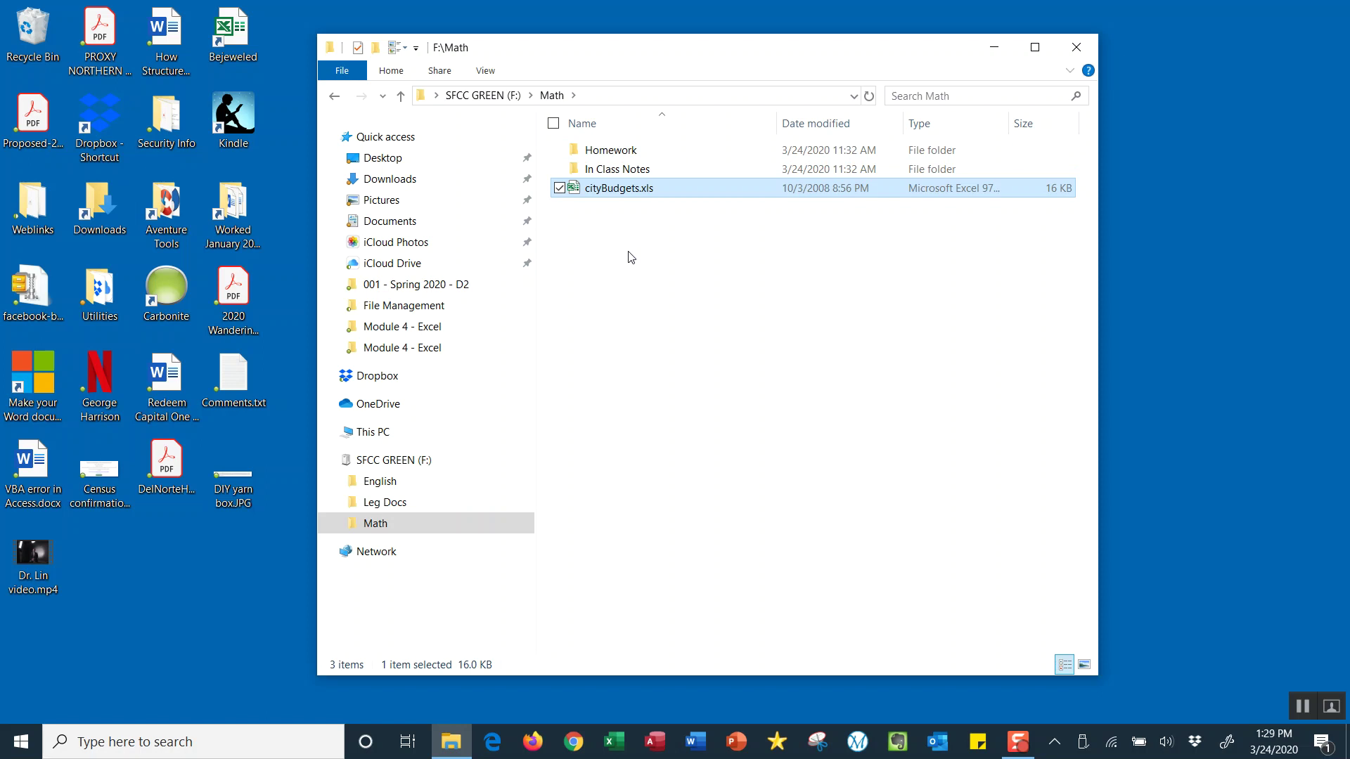
left_click(635, 293)
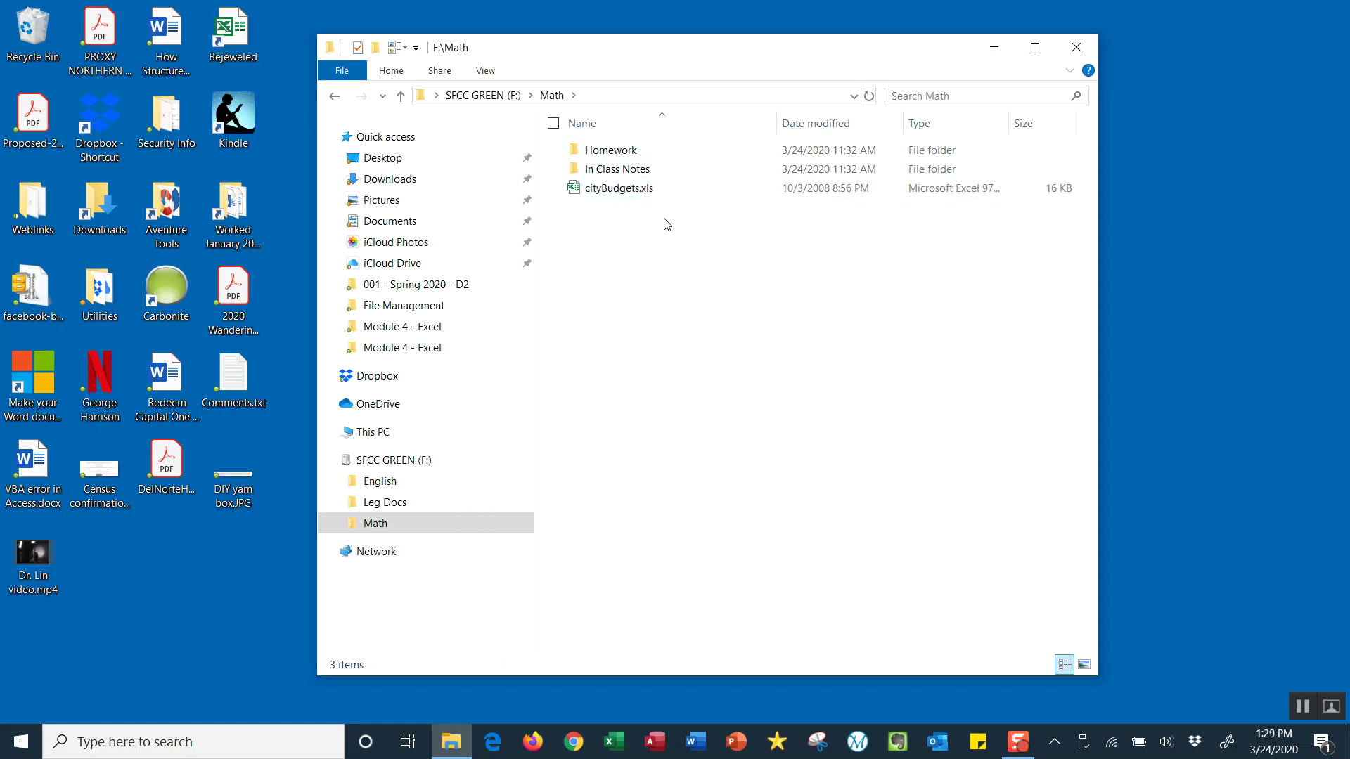
Move cityBudgets.xls from the Math folder into its Homework subfolder by cutting and pasting, and check both folders
left_click(627, 193)
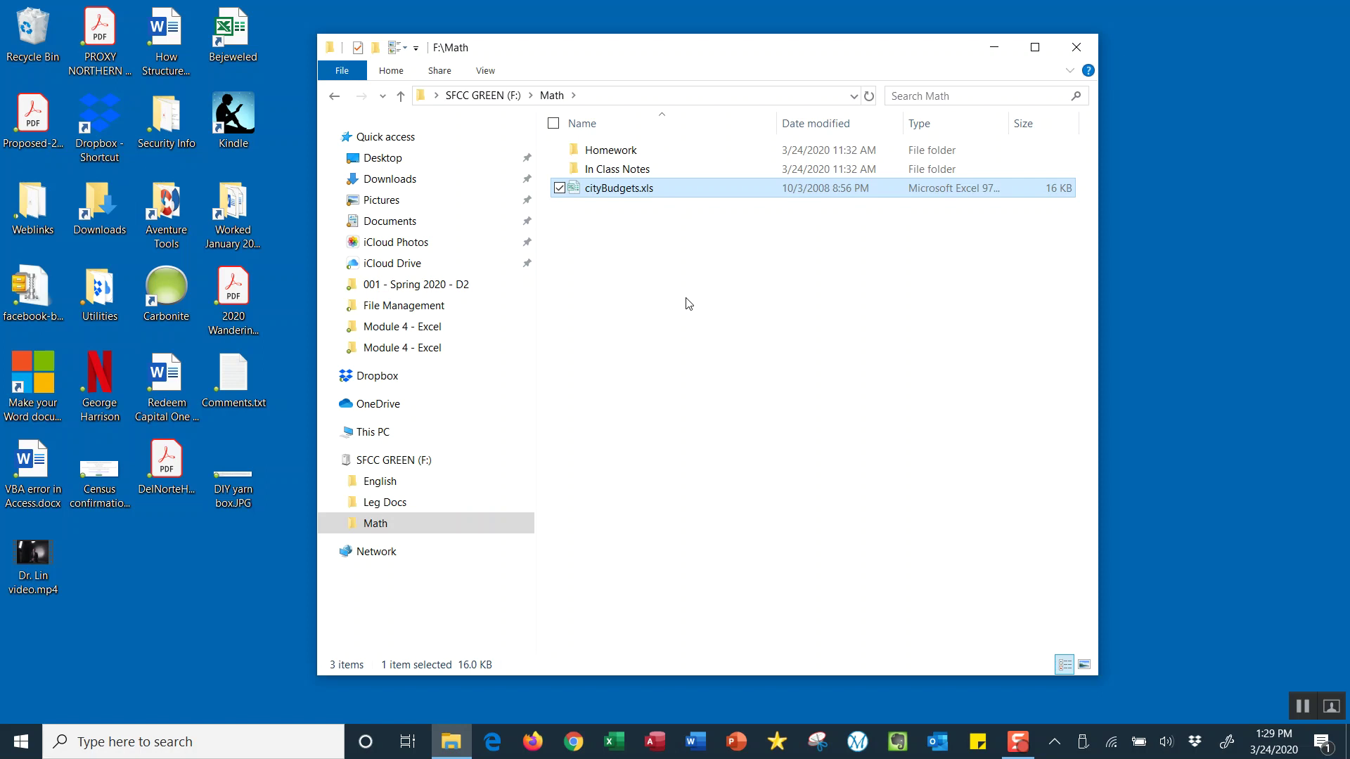
double_click(597, 150)
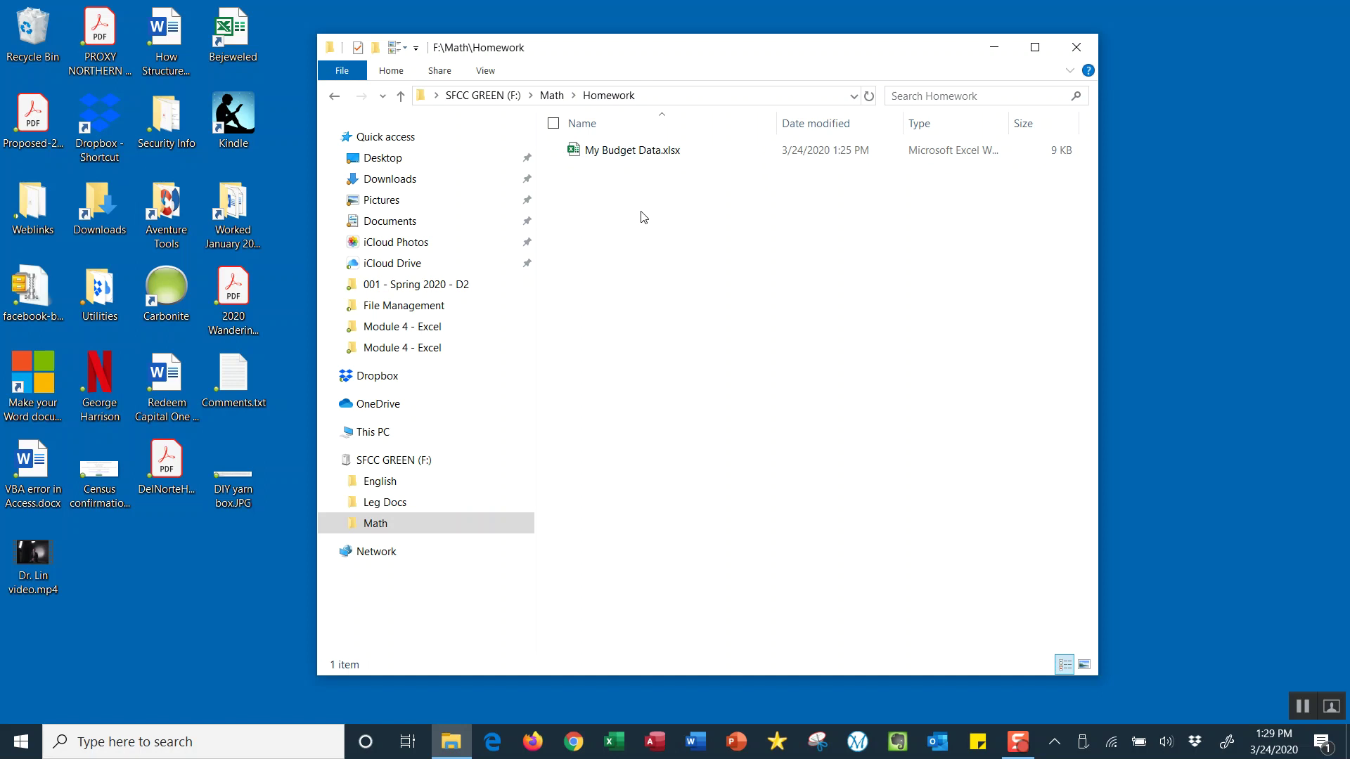
key("ctrl+v")
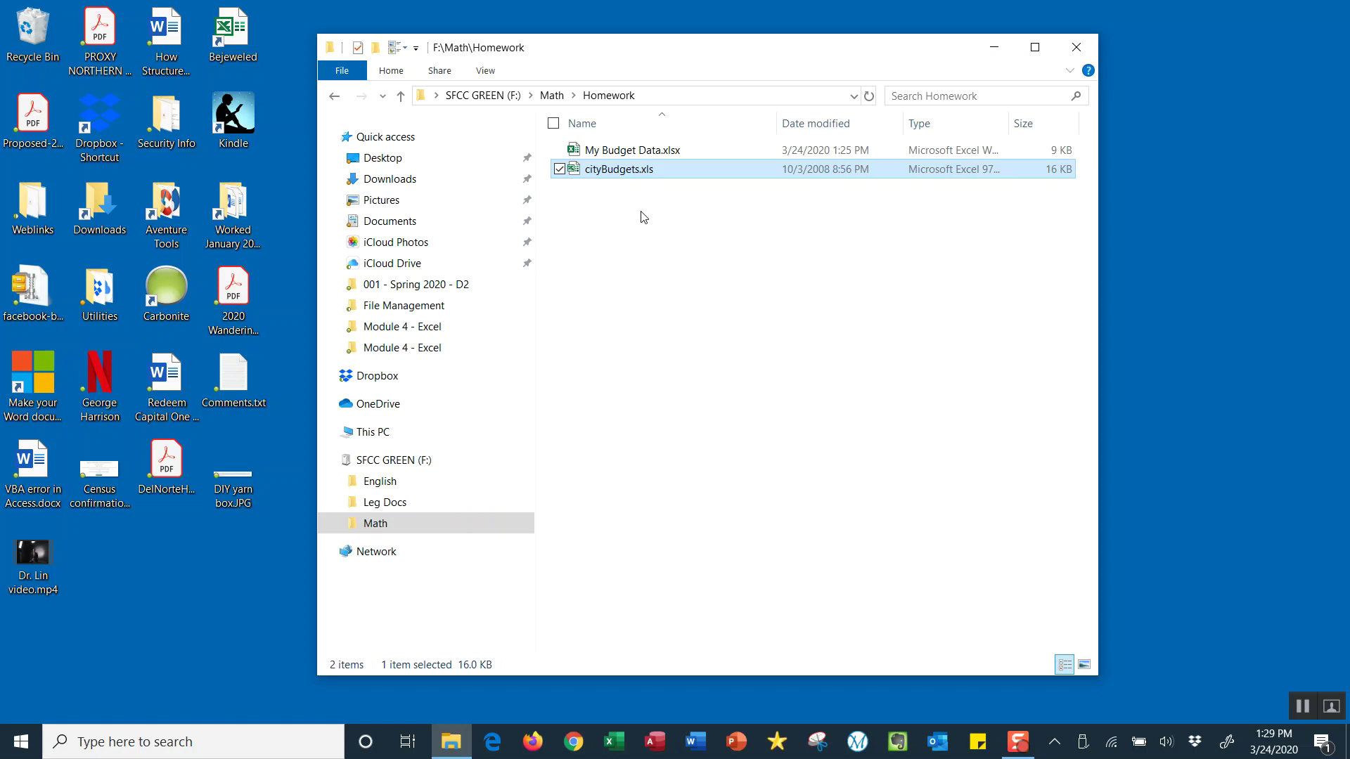
left_click(551, 95)
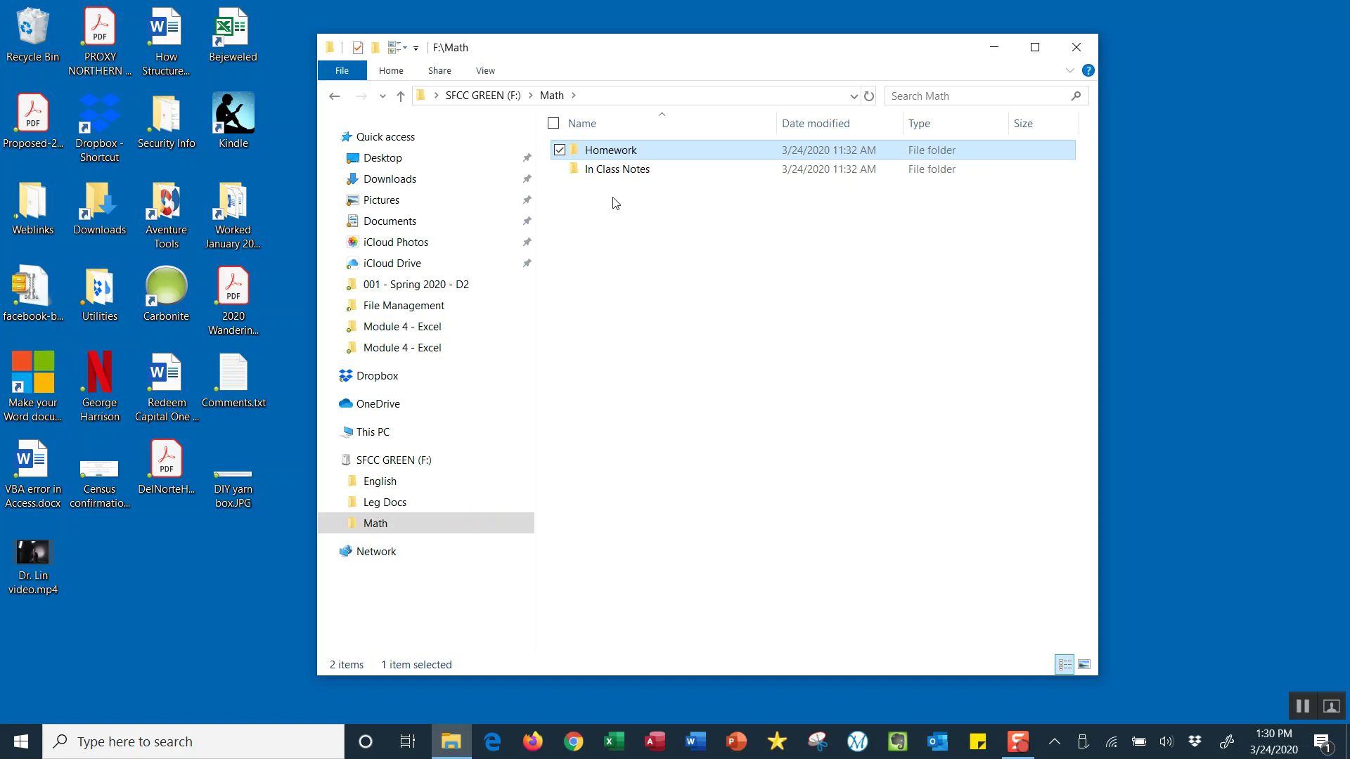
double_click(627, 154)
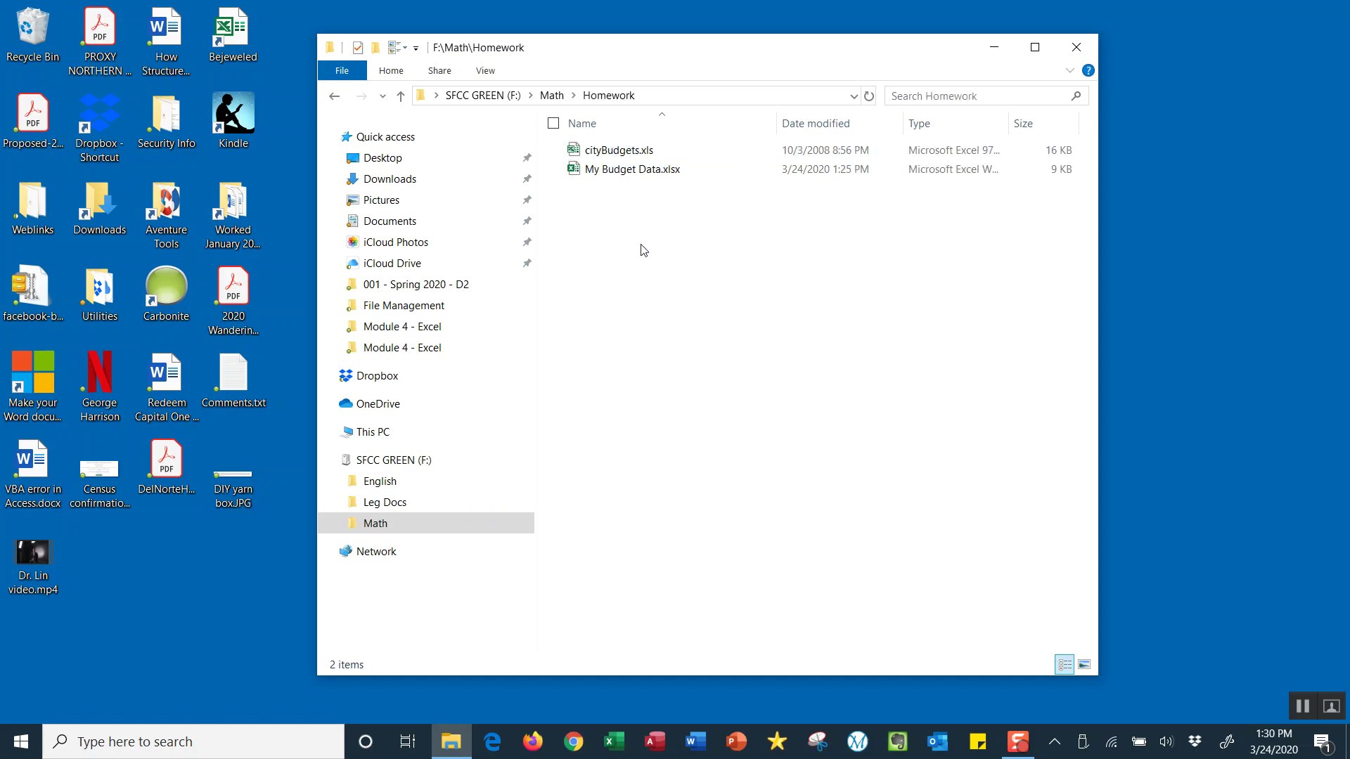